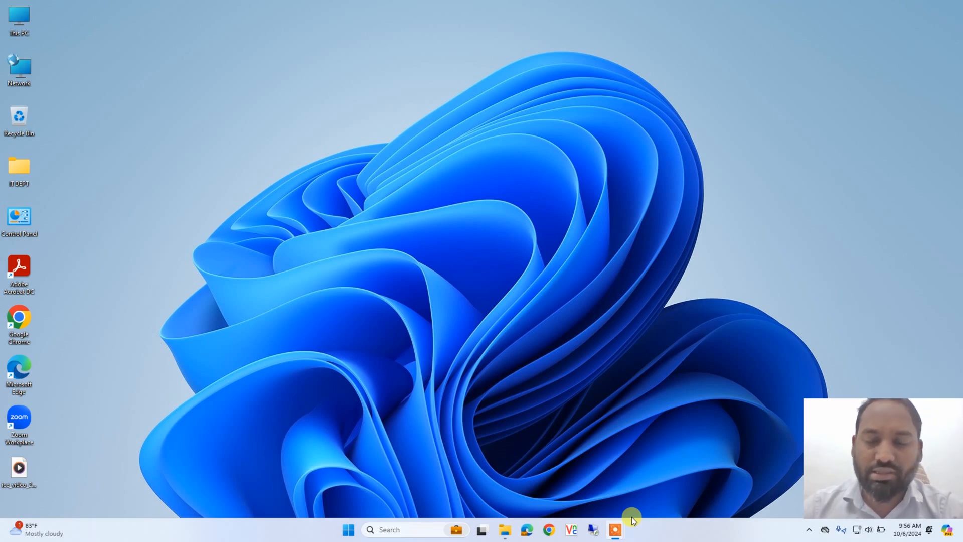
Open Google Chrome, go to google.com and search for "office deployment tool"
click(550, 530)
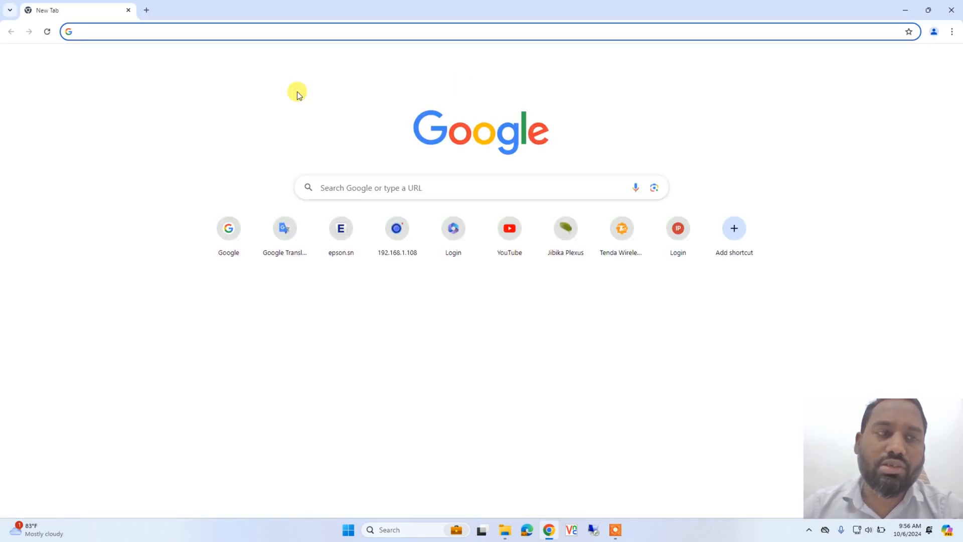
text(goo)
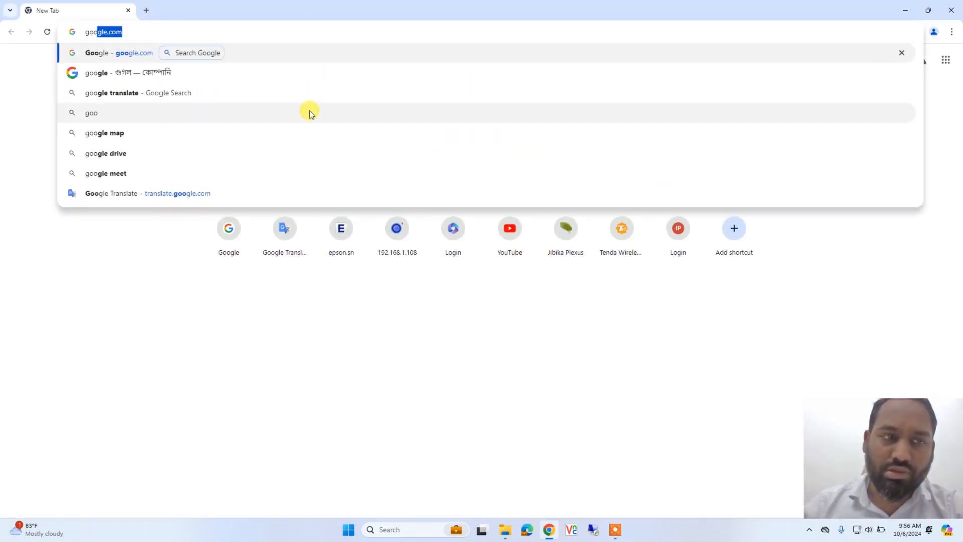
key(Return)
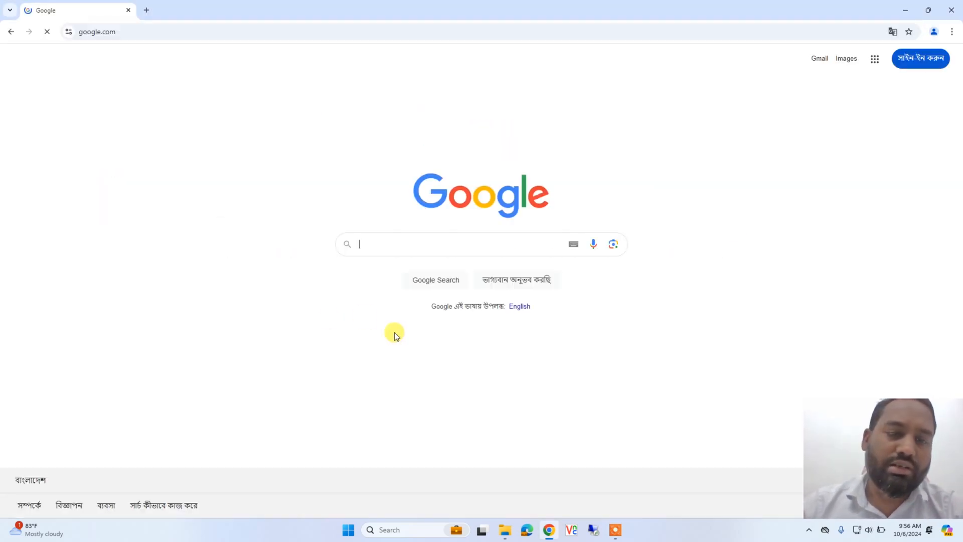
click(447, 248)
text(office)
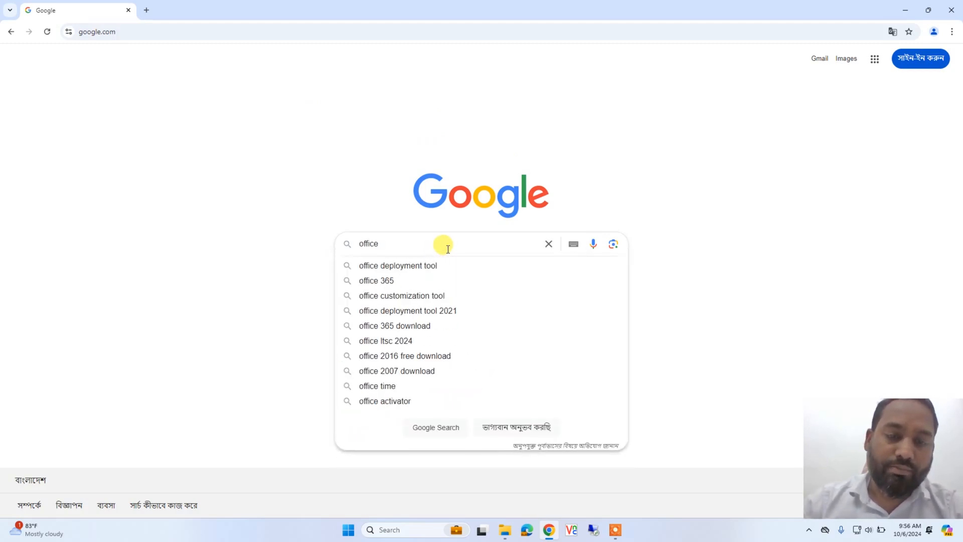
text( de)
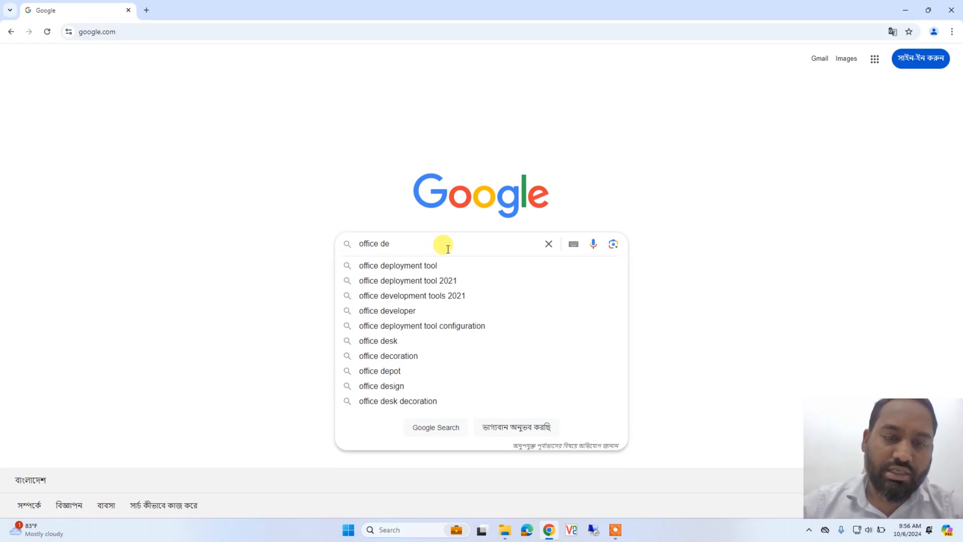
click(419, 266)
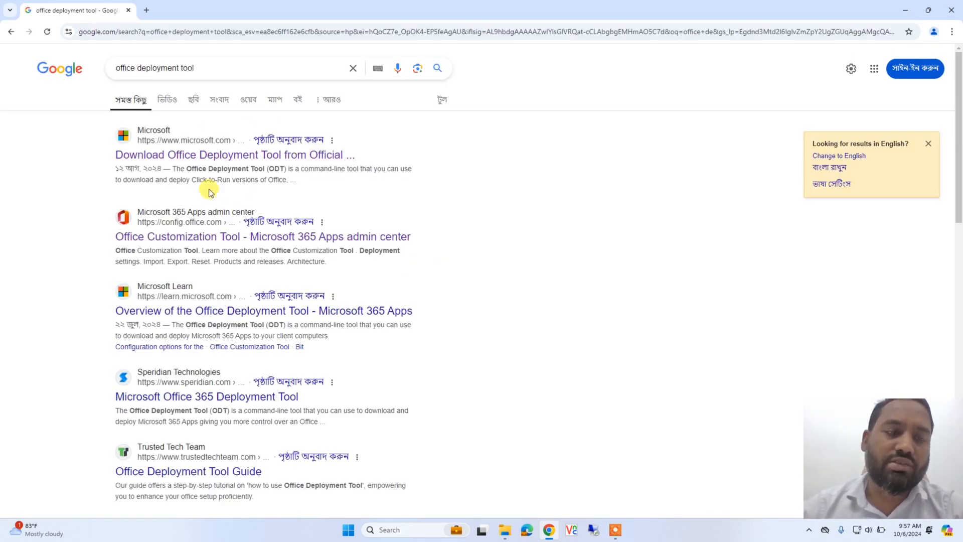
Download the Office Deployment Tool in English from Microsoft's official download page and check the recent downloads
click(284, 158)
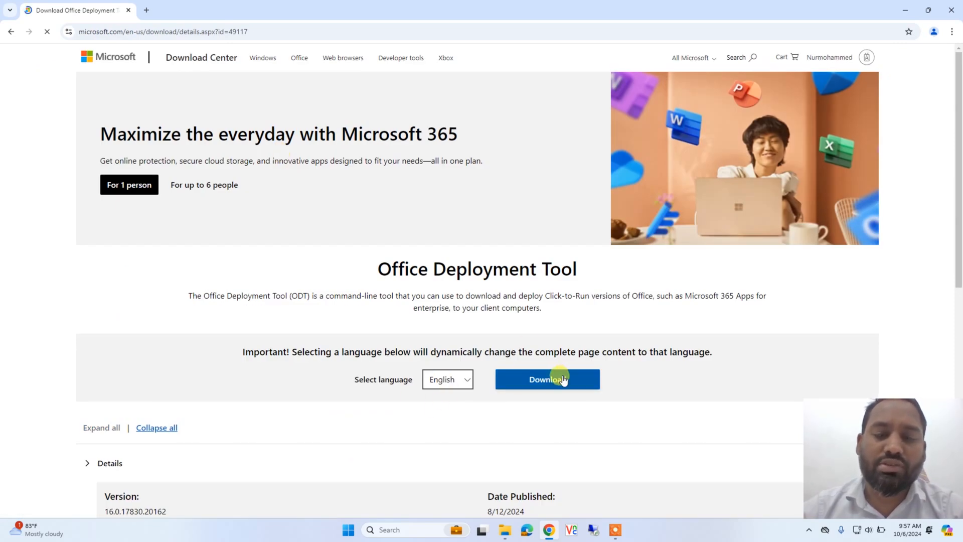
click(546, 420)
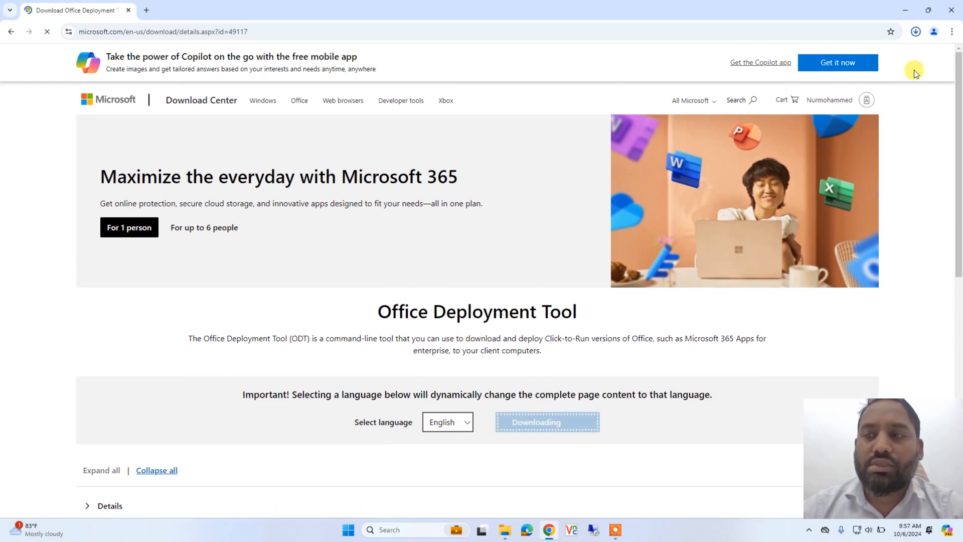
click(918, 32)
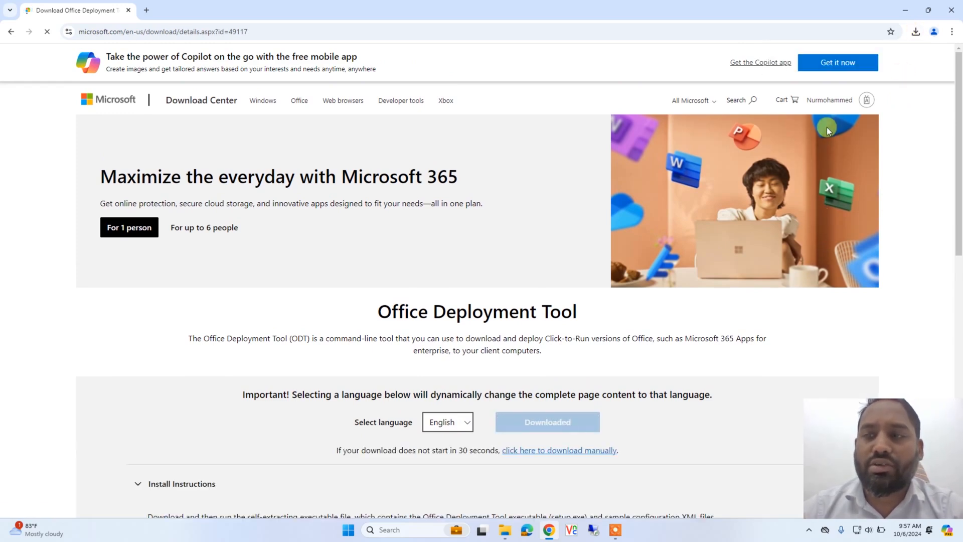
click(915, 33)
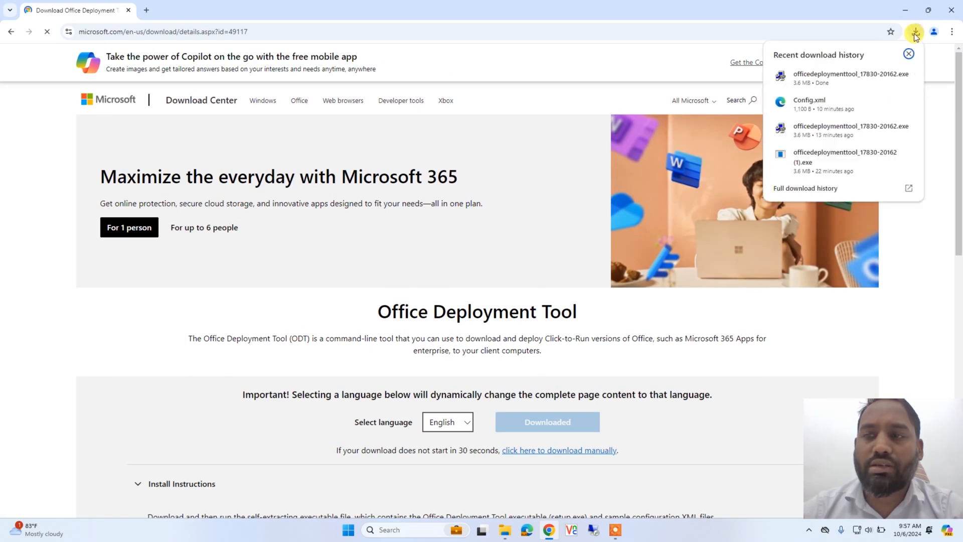
In a new browser tab, search Google for "office customization tool" and open the Microsoft 365 Apps admin center result
click(149, 9)
click(147, 9)
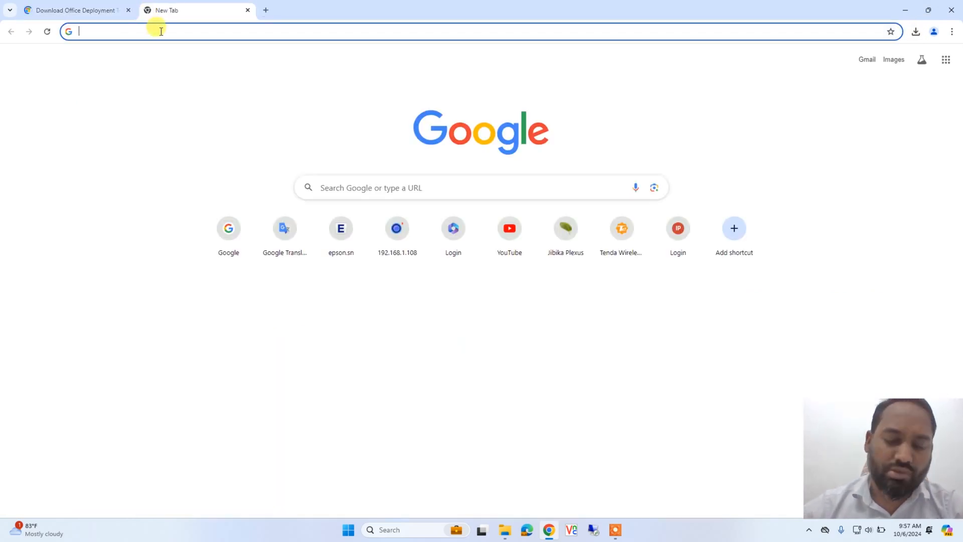
text(goo)
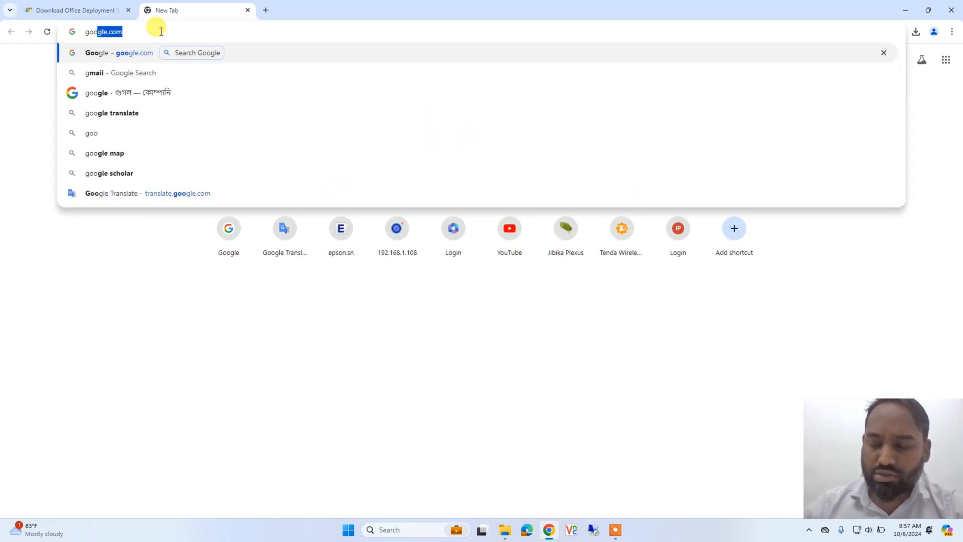
key(Return)
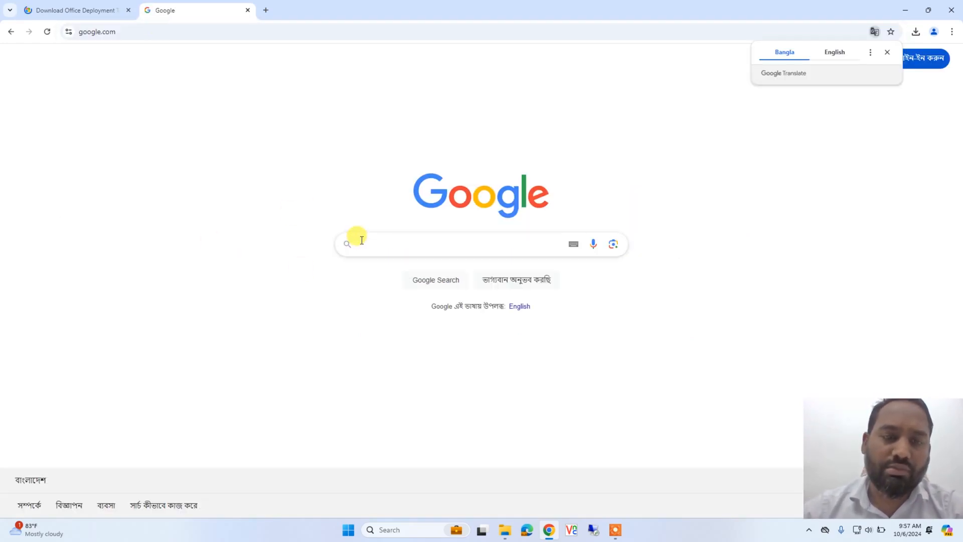
text(o)
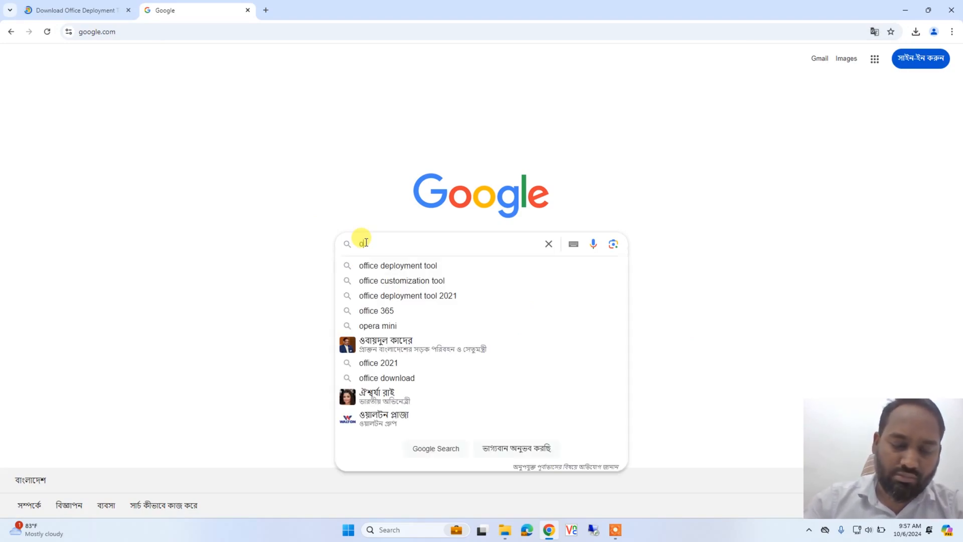
text(ffice)
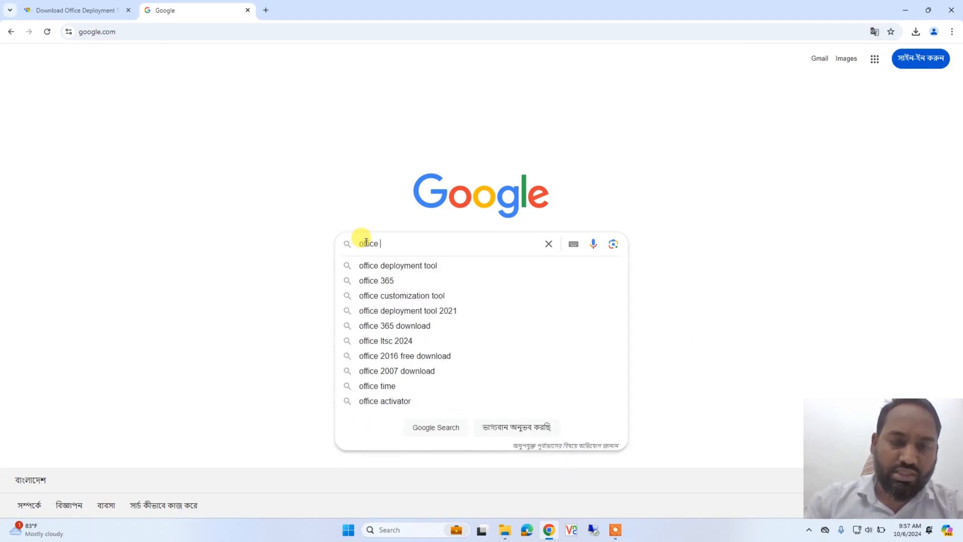
text( cu)
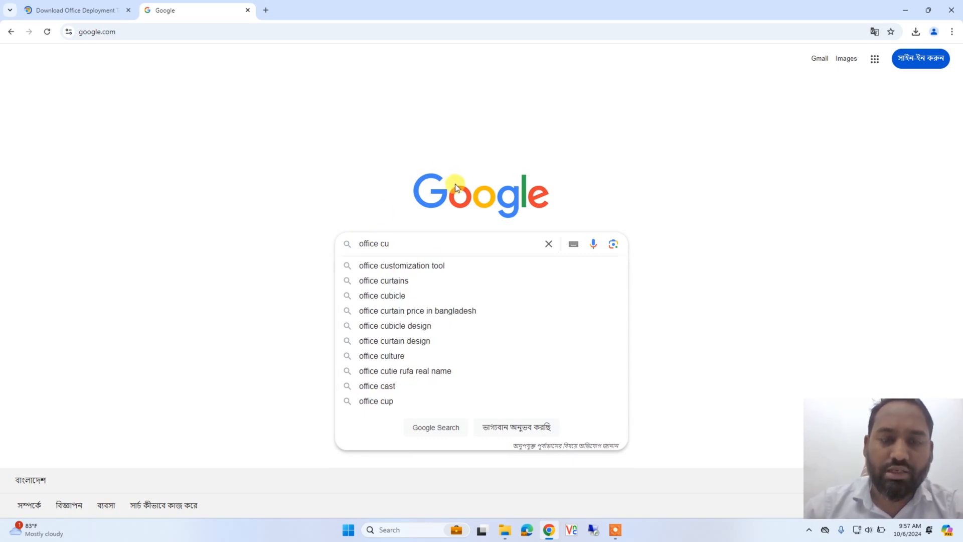
click(430, 266)
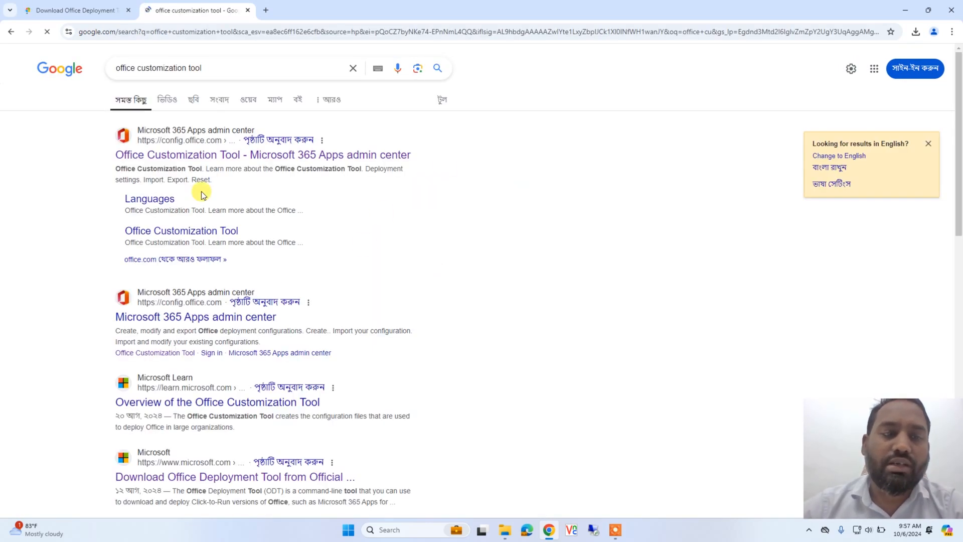
click(200, 155)
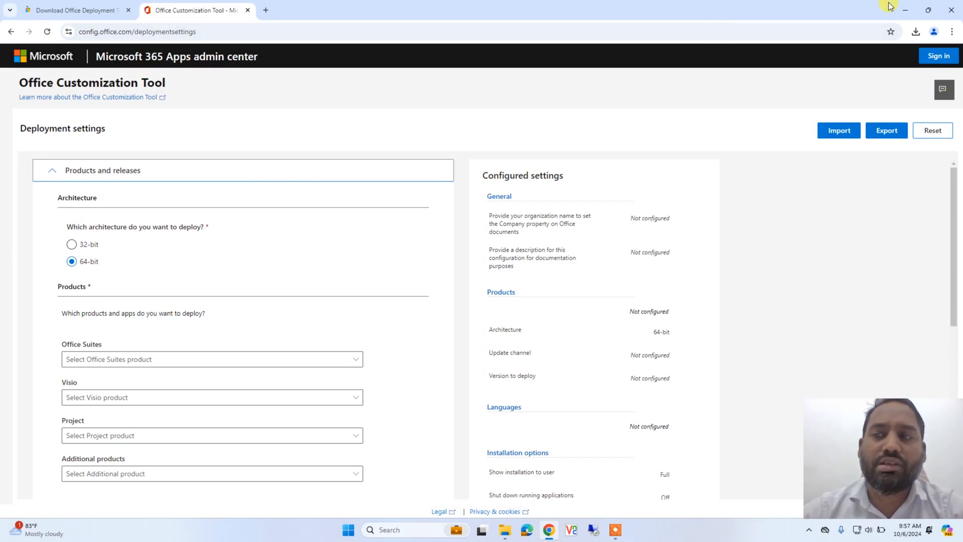
Check the computer's system type in the properties of This PC, then close Settings
click(906, 11)
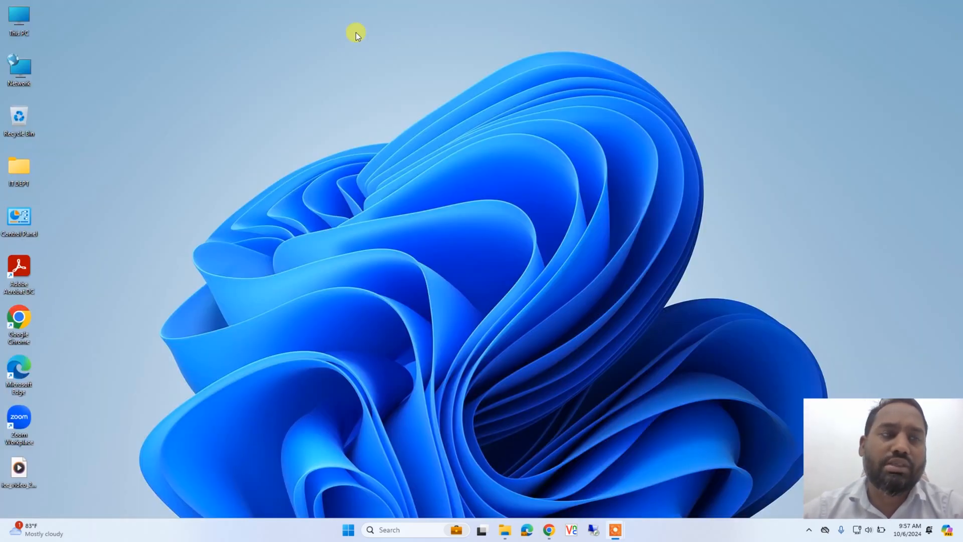
right_click(15, 17)
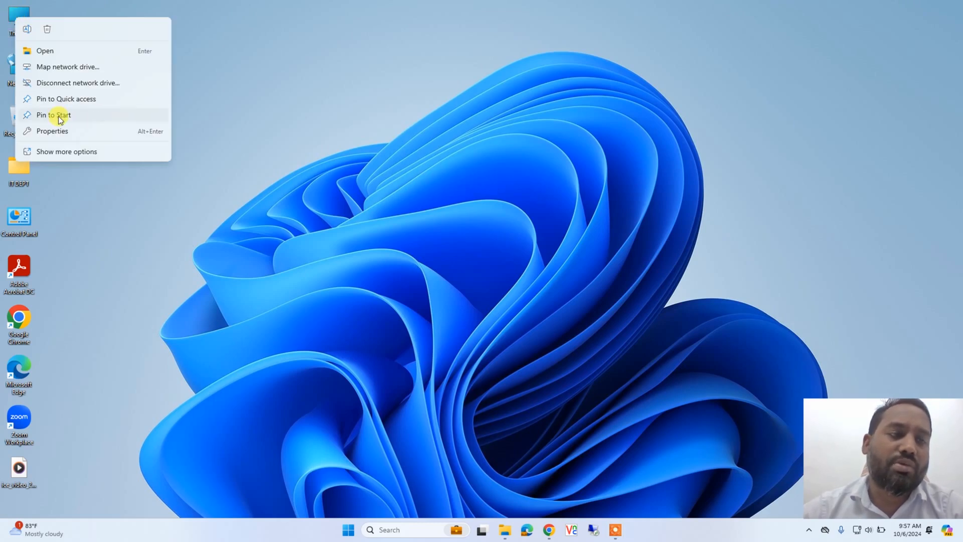
click(66, 132)
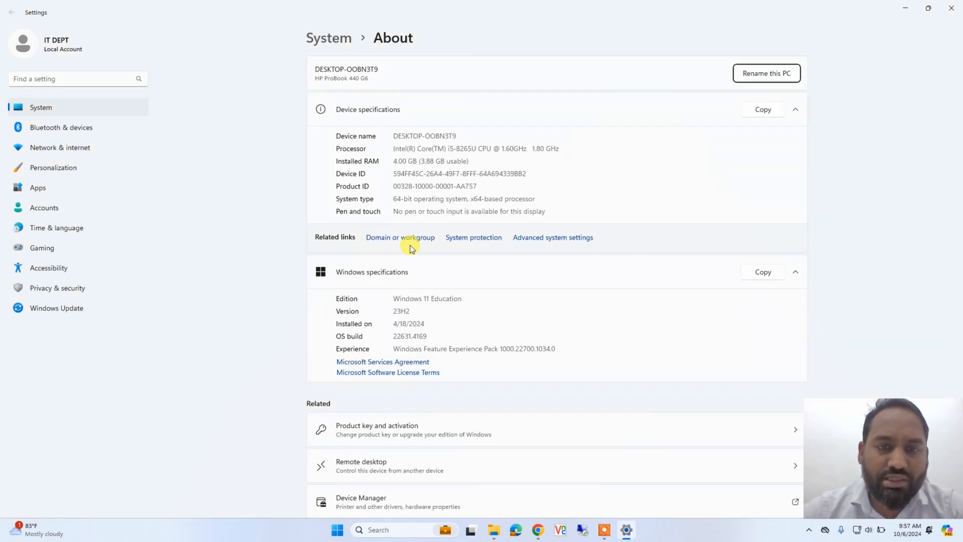
drag(394, 200, 474, 200)
click(955, 8)
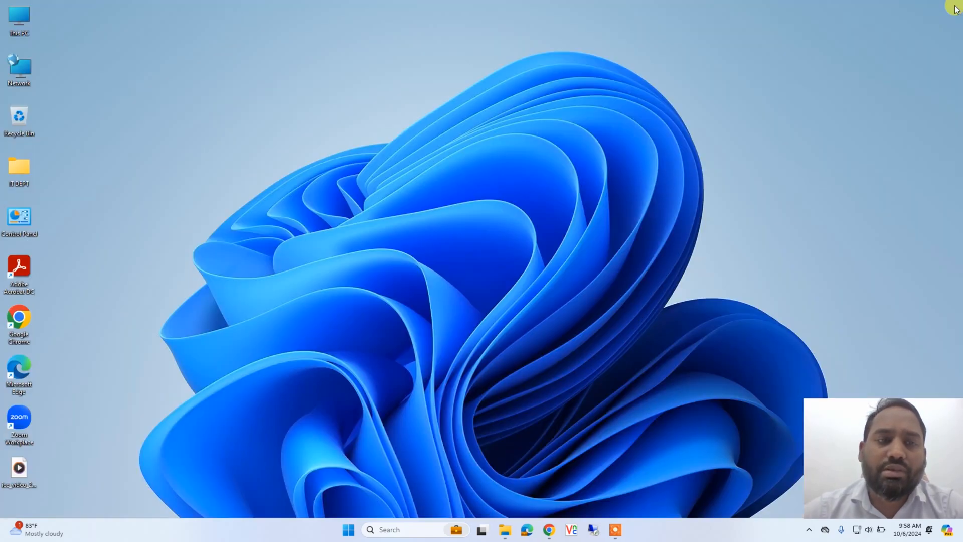
Back in Chrome, choose Office LTSC Professional Plus 2021 - Volume License as the Office suite to deploy
click(549, 530)
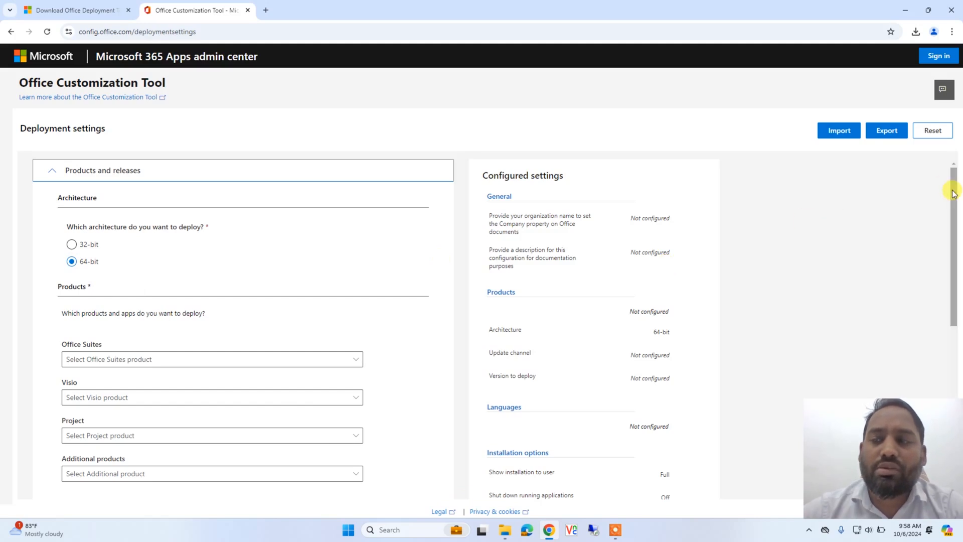
scroll(956, 199, down, 2)
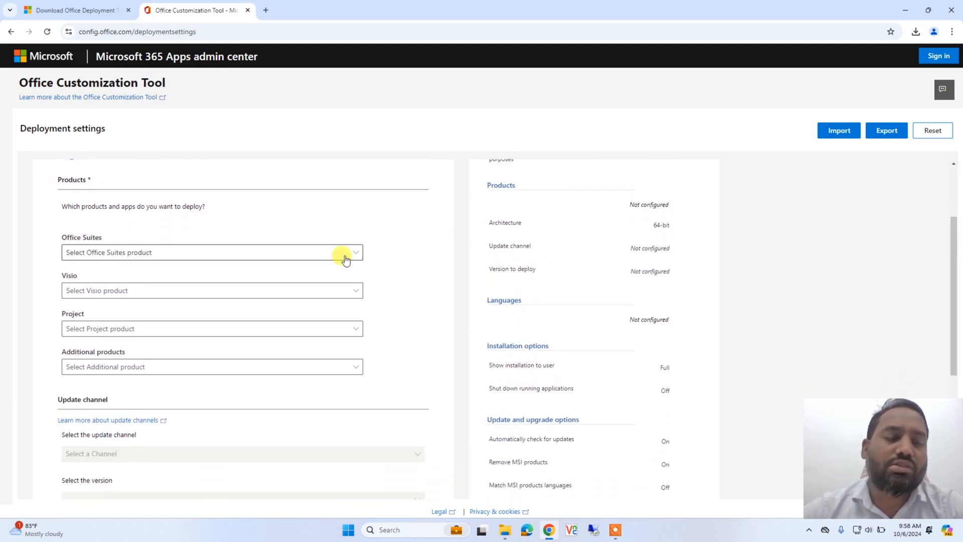
click(253, 253)
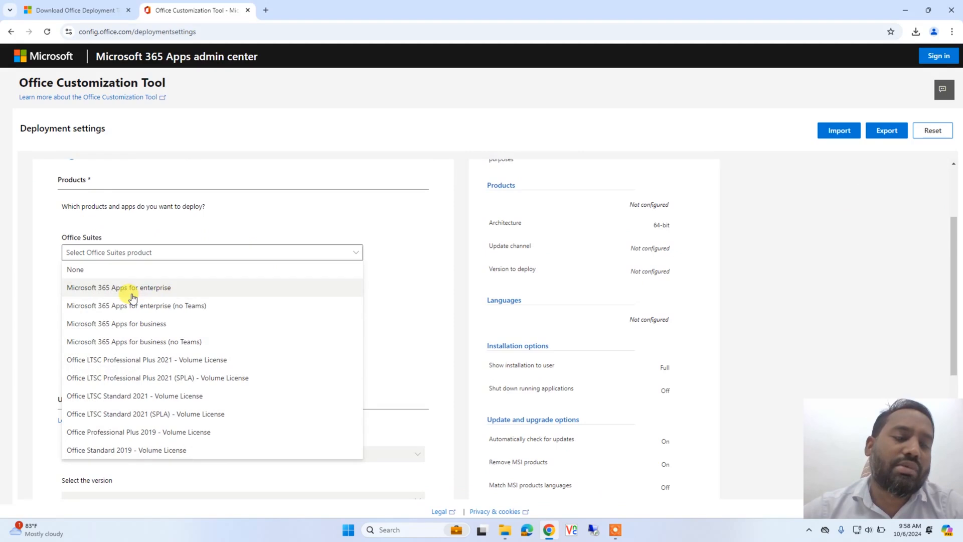
click(149, 365)
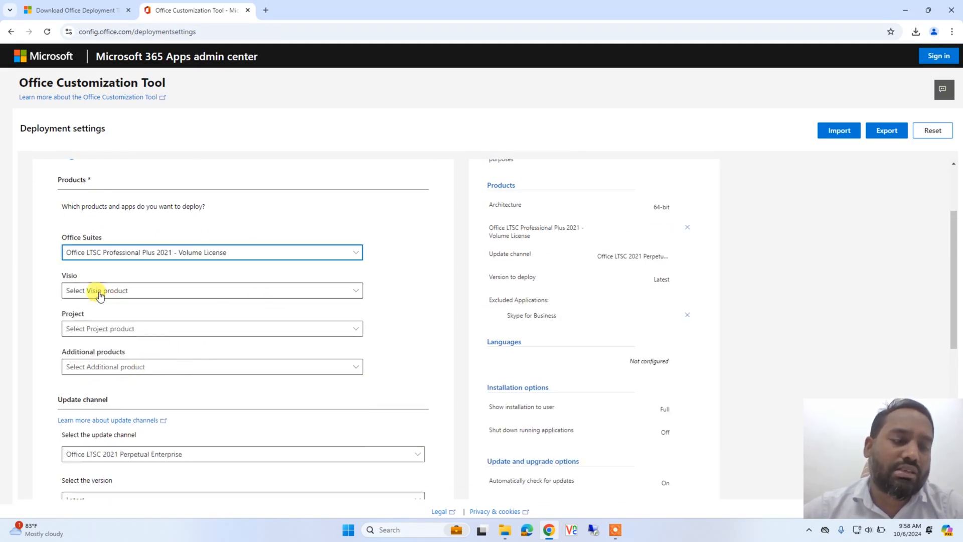
click(124, 297)
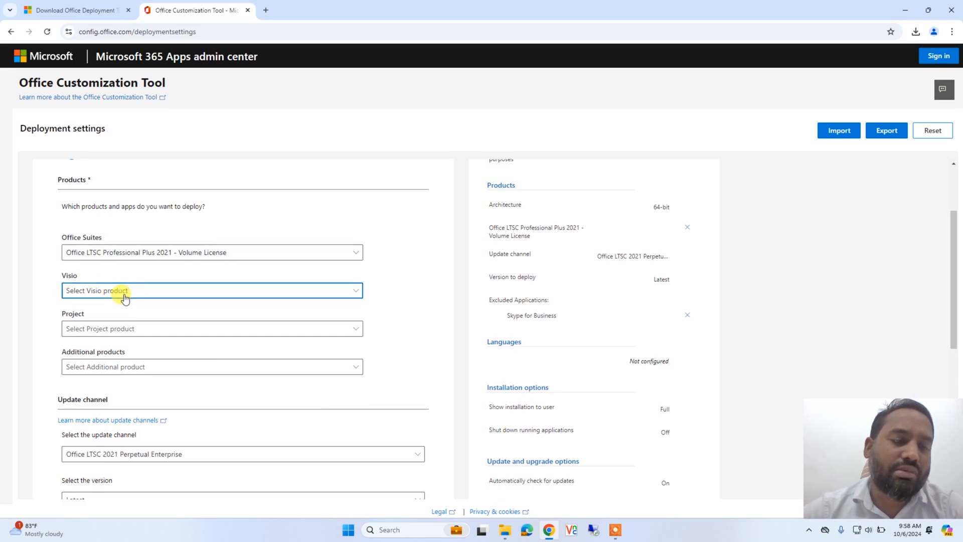
click(125, 297)
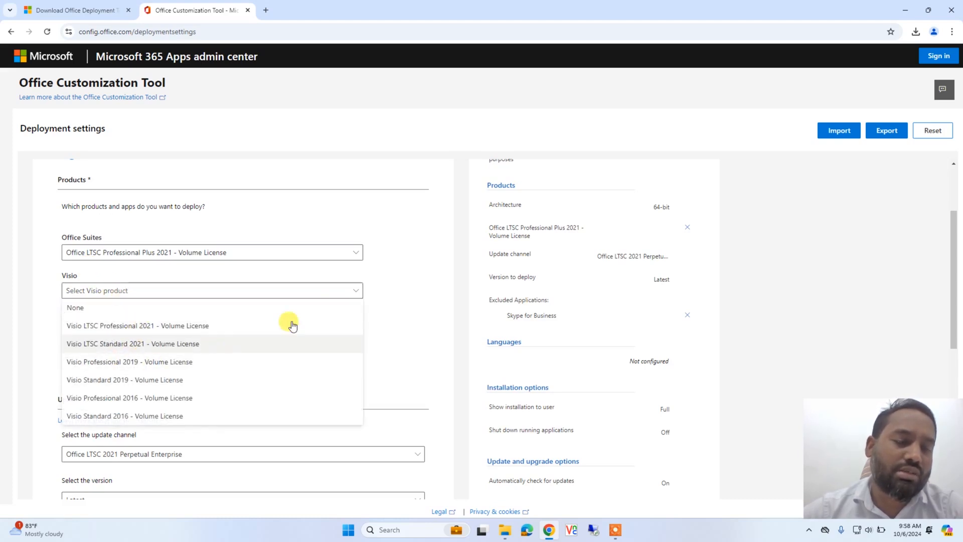
click(400, 313)
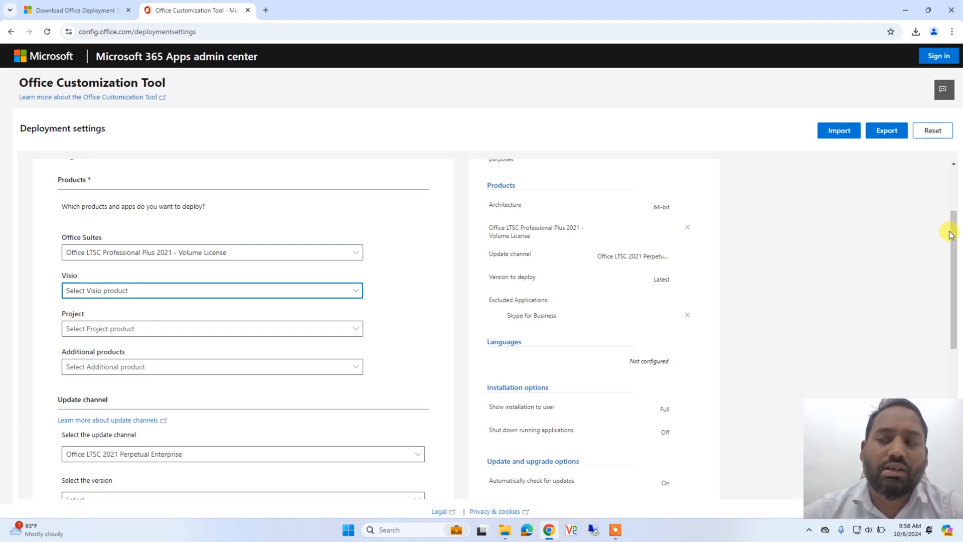
Review the apps included in the deployment and set the primary language to English (United States)
drag(955, 236, 952, 301)
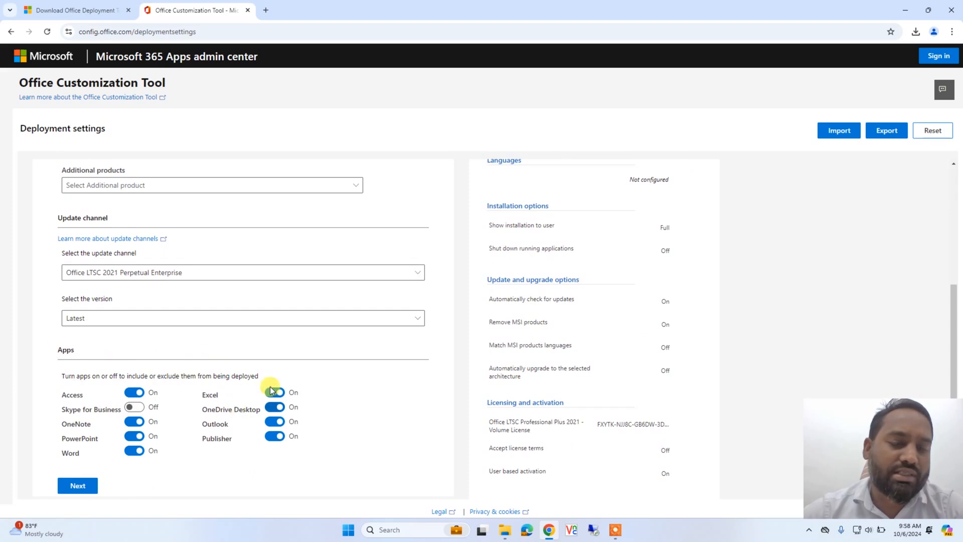
drag(959, 283, 959, 370)
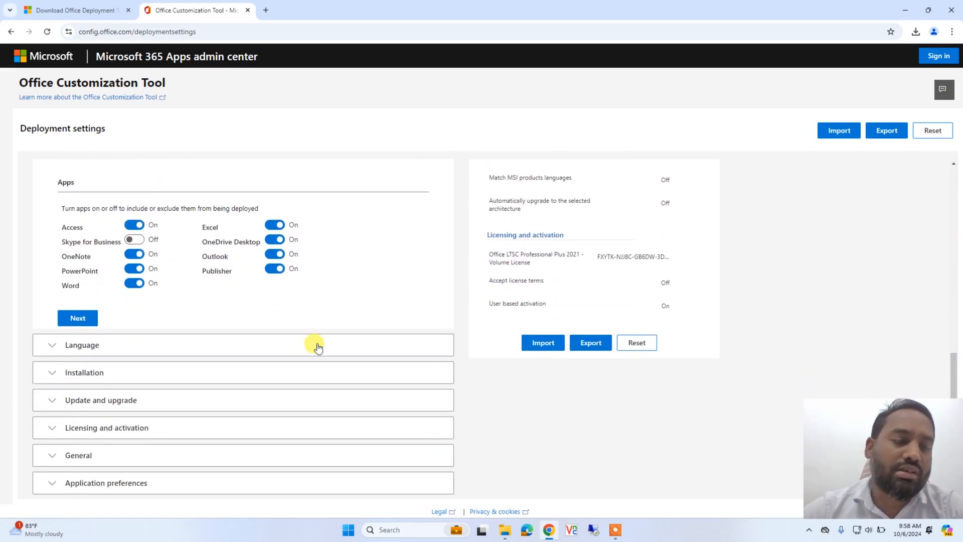
click(82, 345)
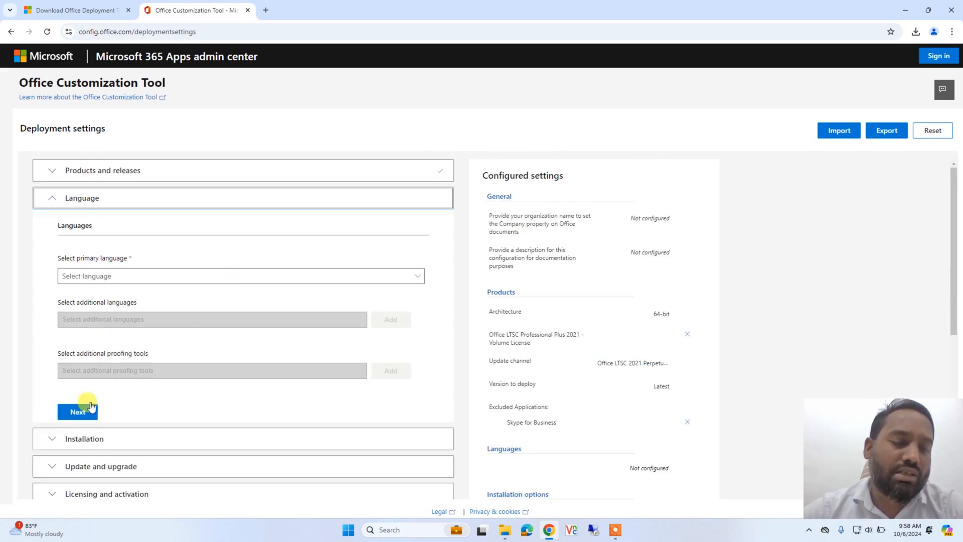
click(137, 278)
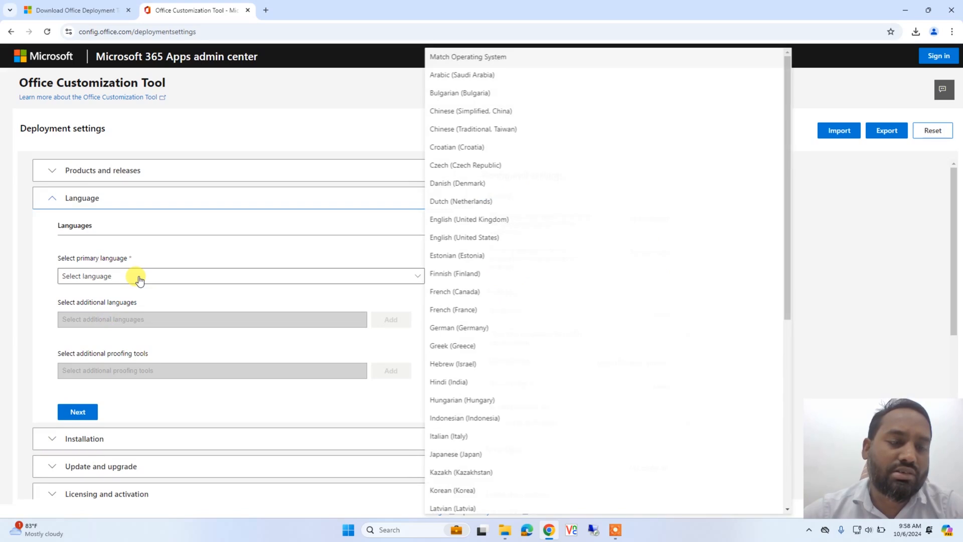
click(485, 239)
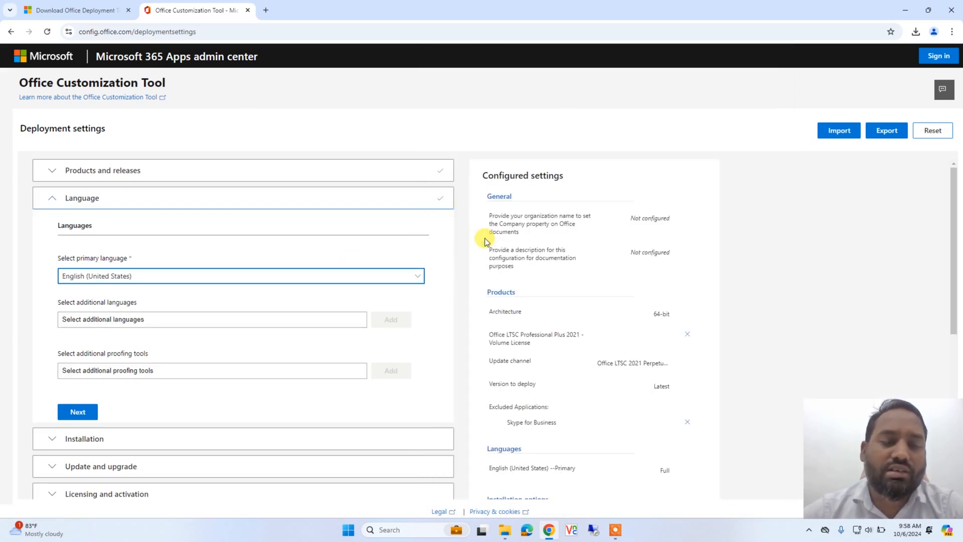
Export the configuration with Office Open XML formats as the default, accepting the license terms and naming the file Config
click(890, 133)
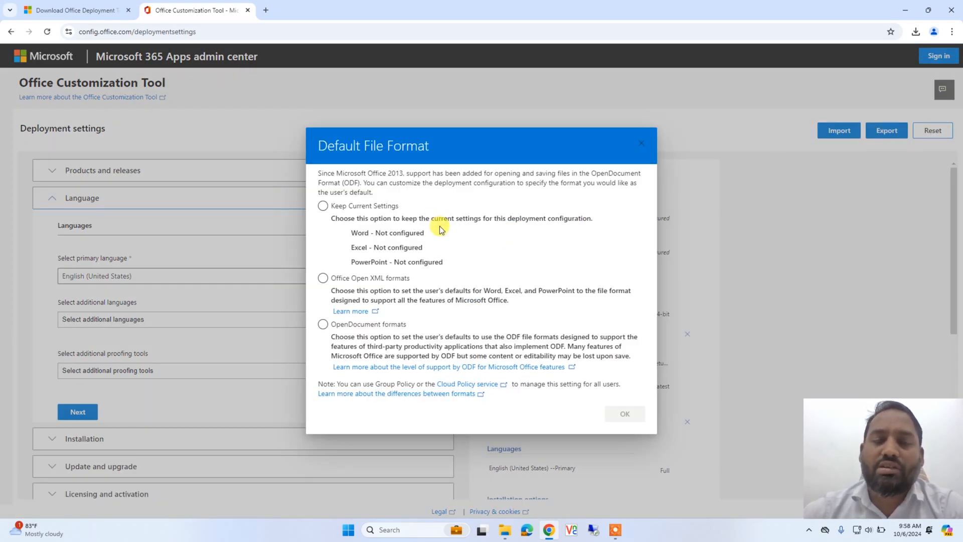
click(350, 282)
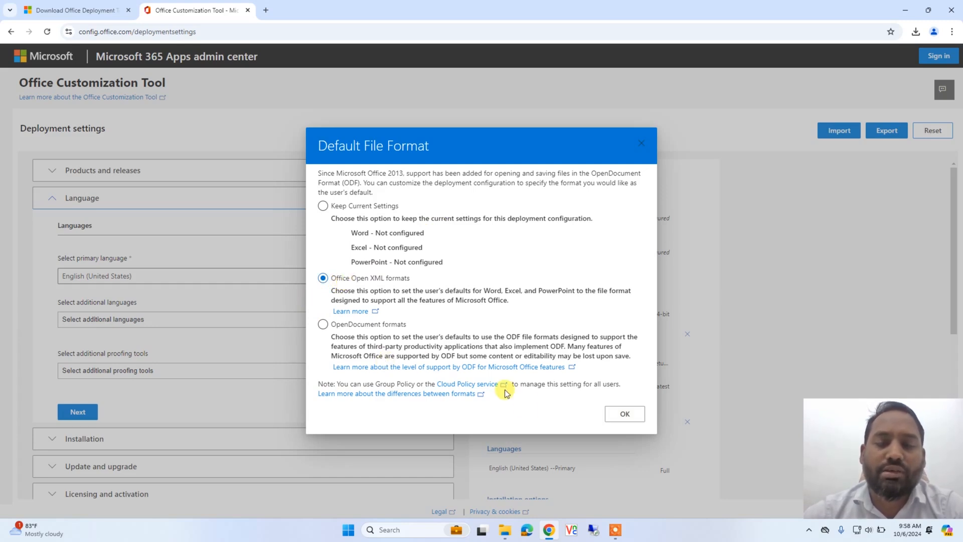
click(625, 414)
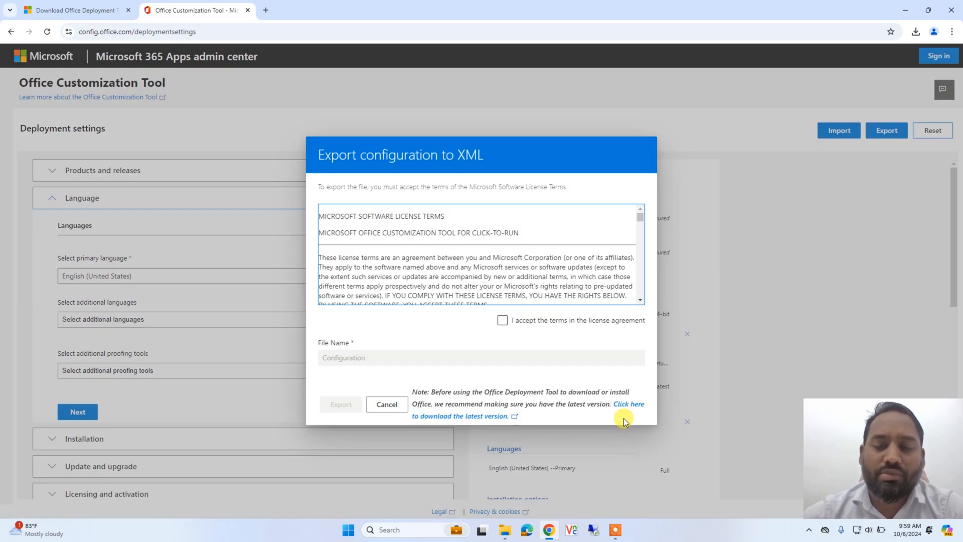
click(501, 323)
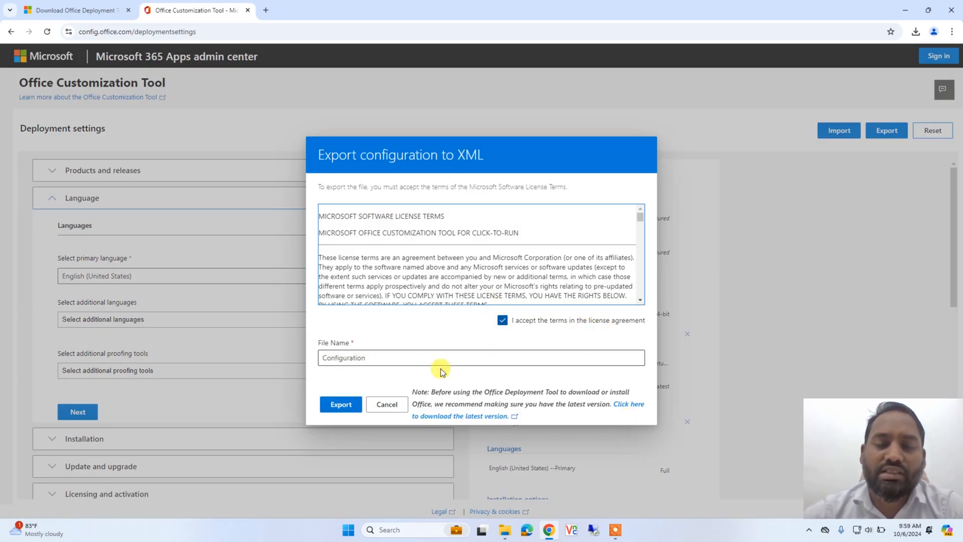
click(404, 359)
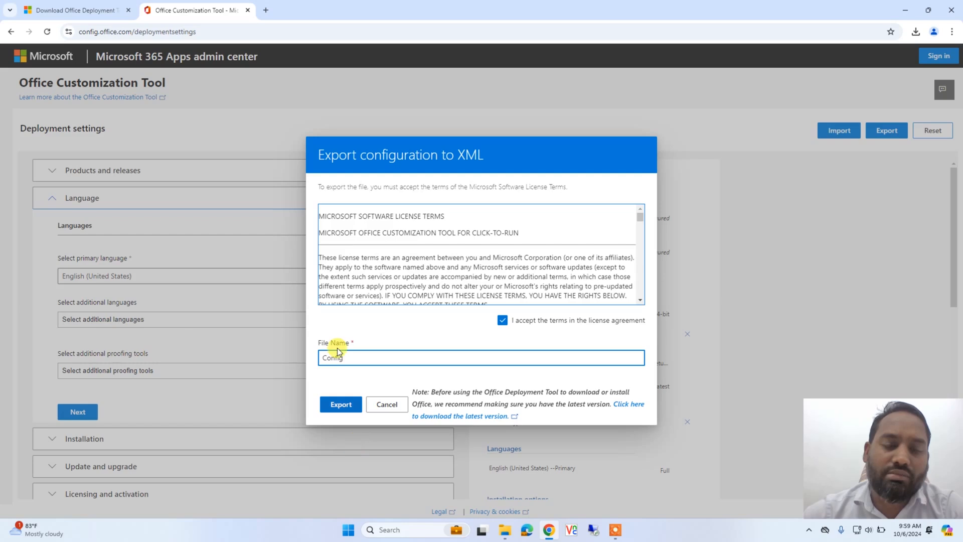
click(341, 405)
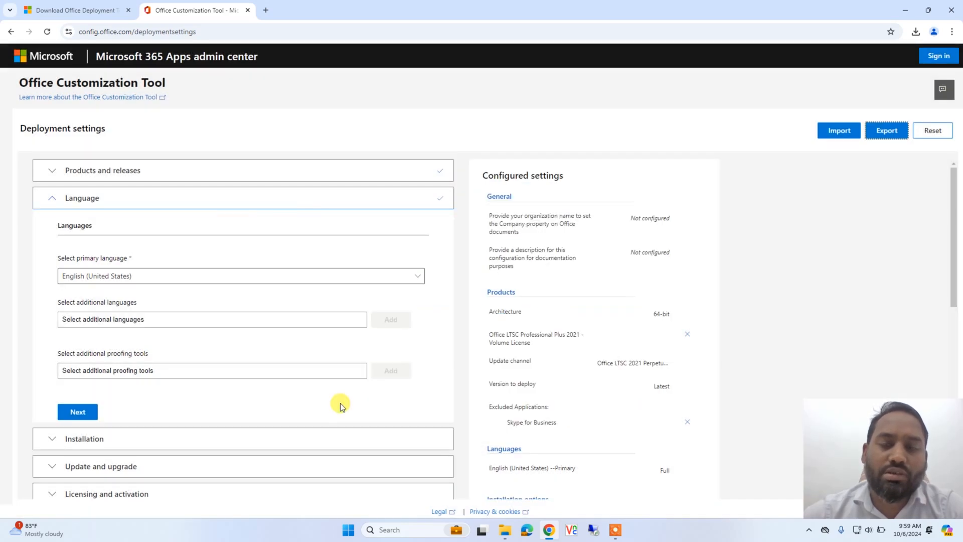
Show the downloaded Config.xml in its folder and copy both it and the officedeploymenttool file
click(916, 32)
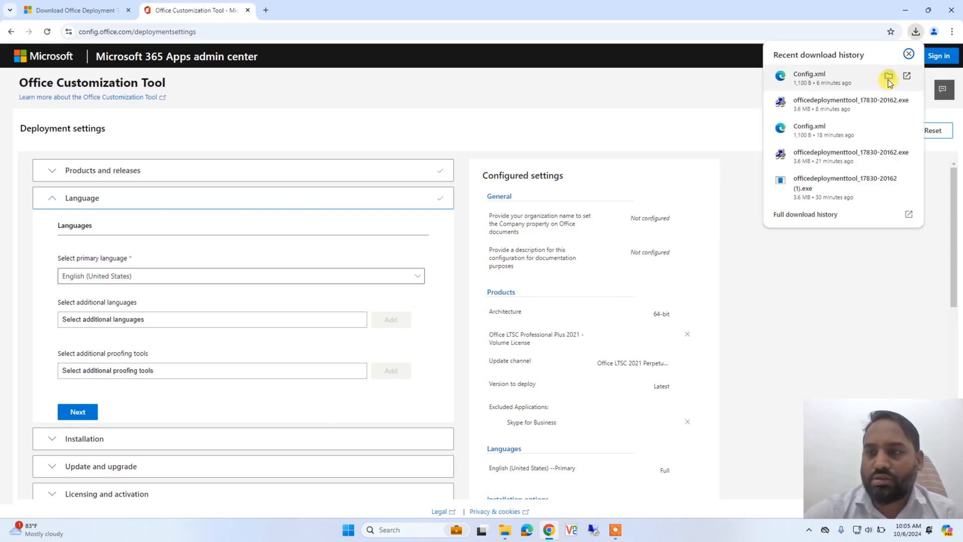
click(892, 80)
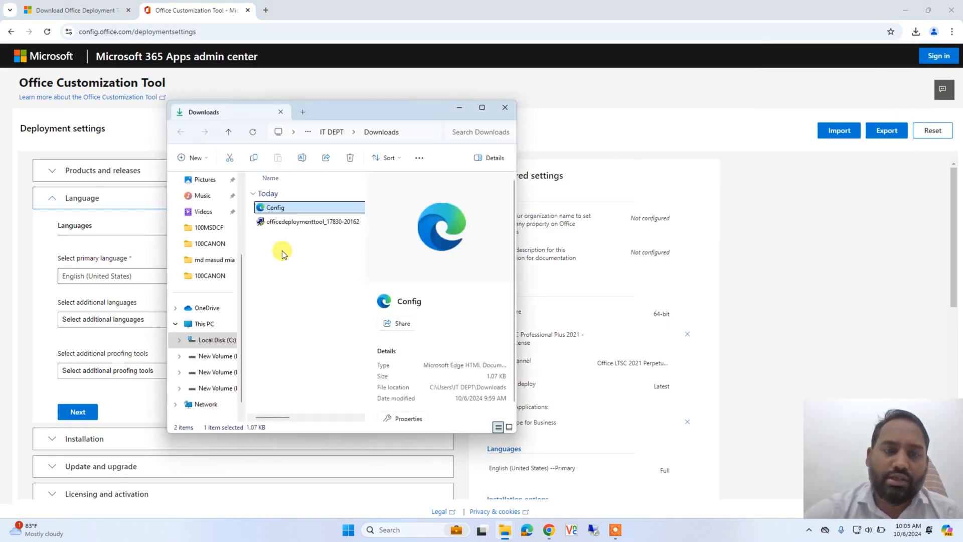
drag(282, 253, 284, 206)
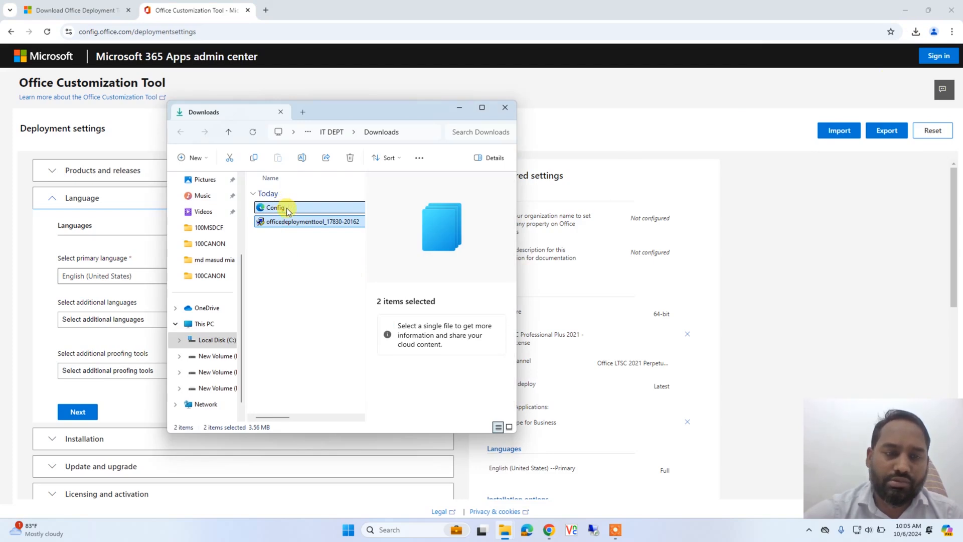
right_click(289, 211)
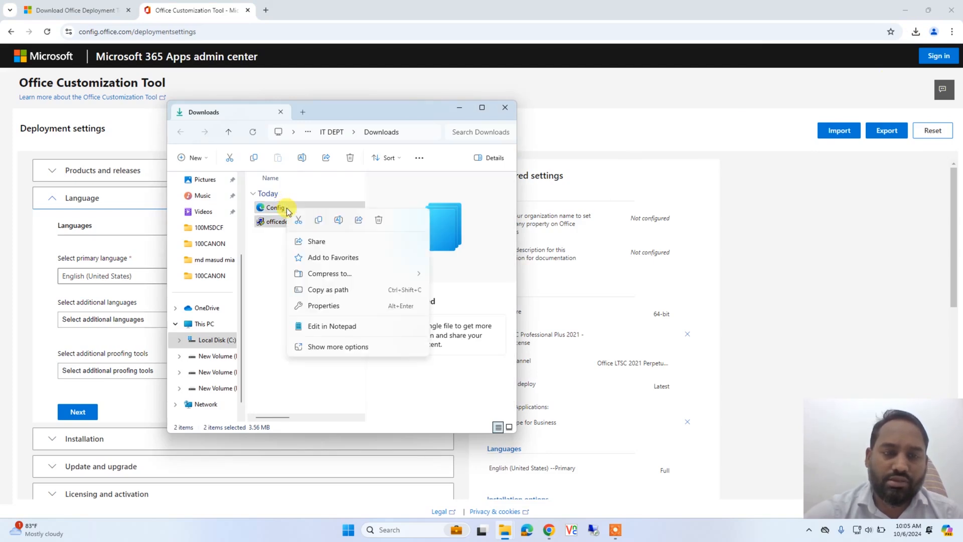
click(320, 222)
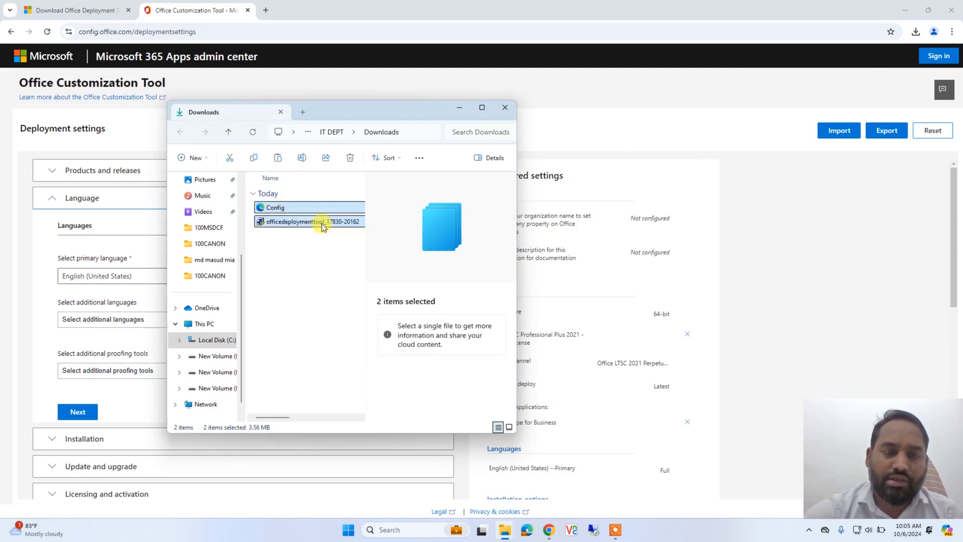
Minimize the open windows and create a new folder named office on the desktop
click(905, 10)
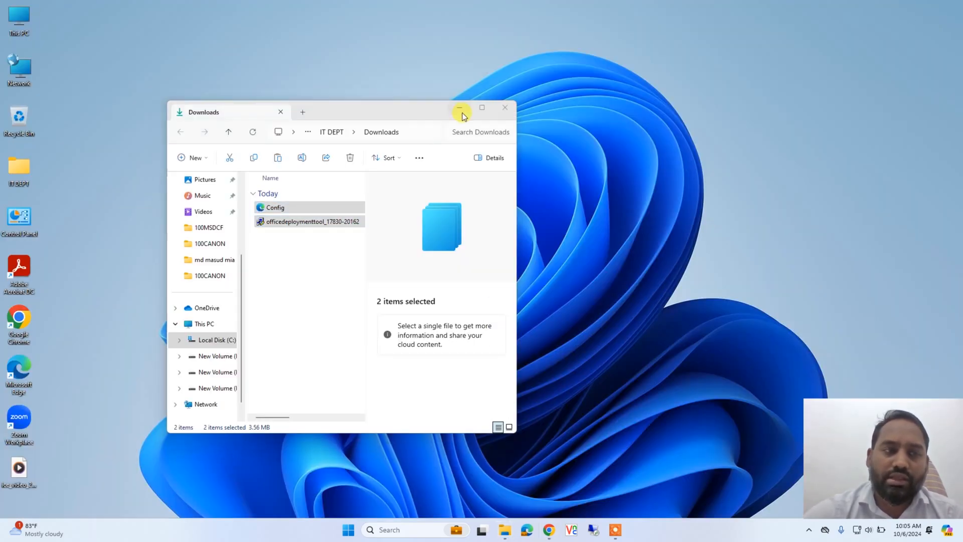
click(461, 109)
right_click(255, 44)
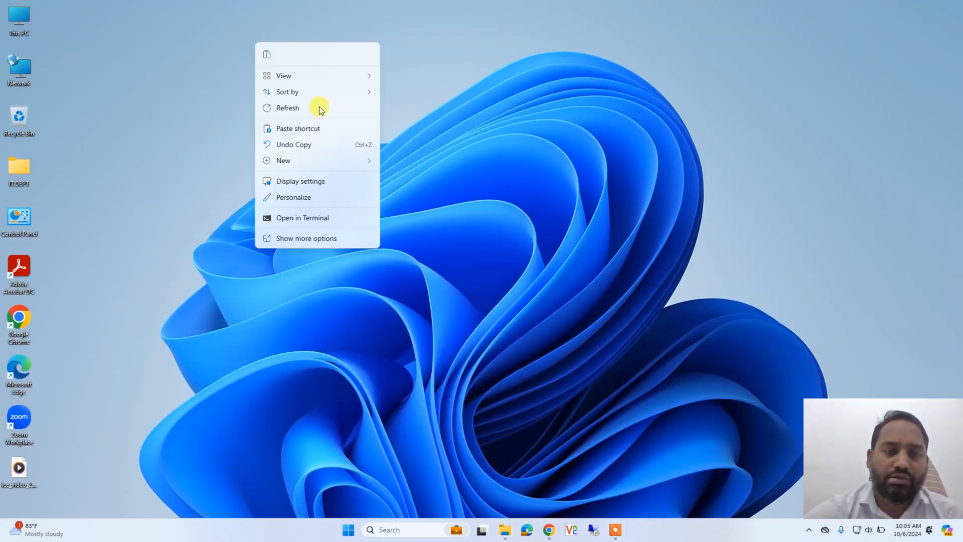
mouse_move(350, 161)
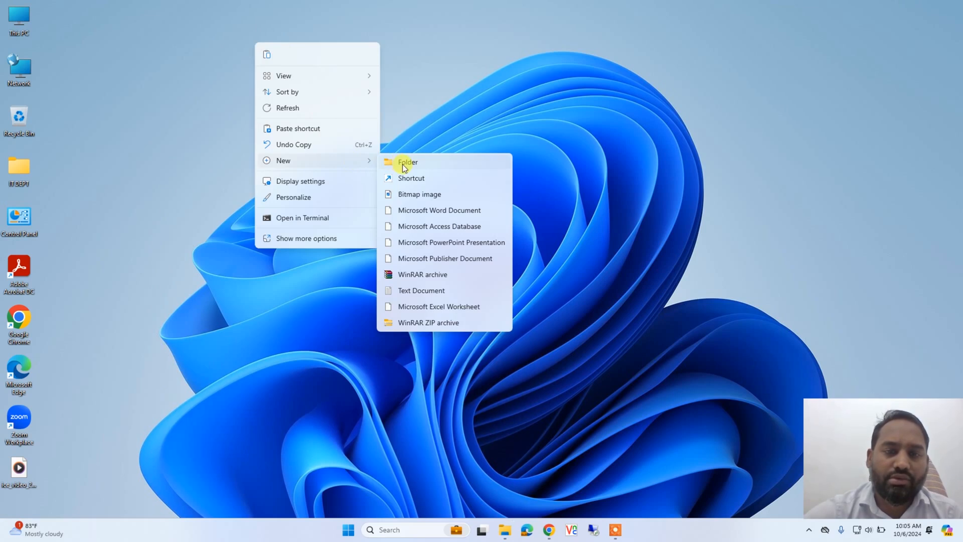
click(402, 164)
text(of)
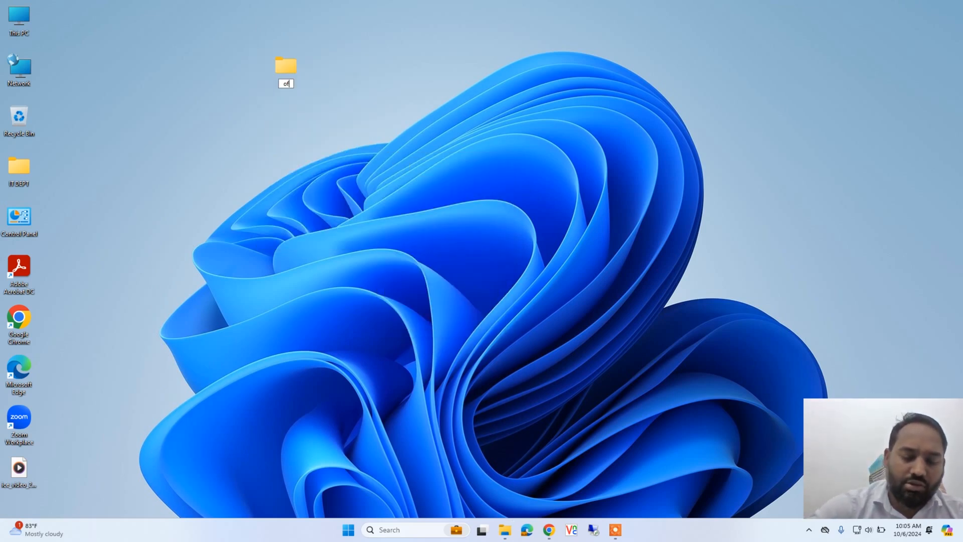
text(fice)
key(Return)
key(Return)
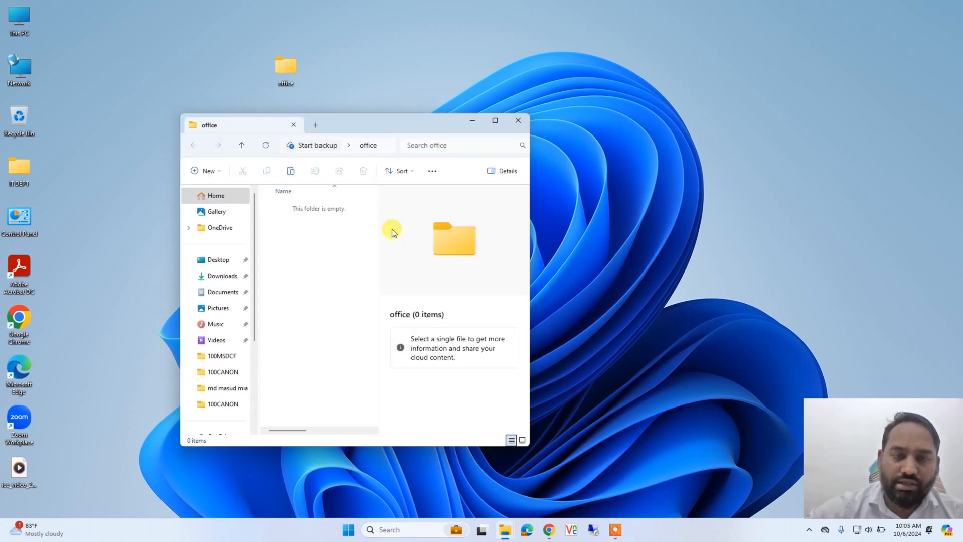
Open the office folder in a maximized window and paste the copied Config and officedeploymenttool files into it
double_click(402, 122)
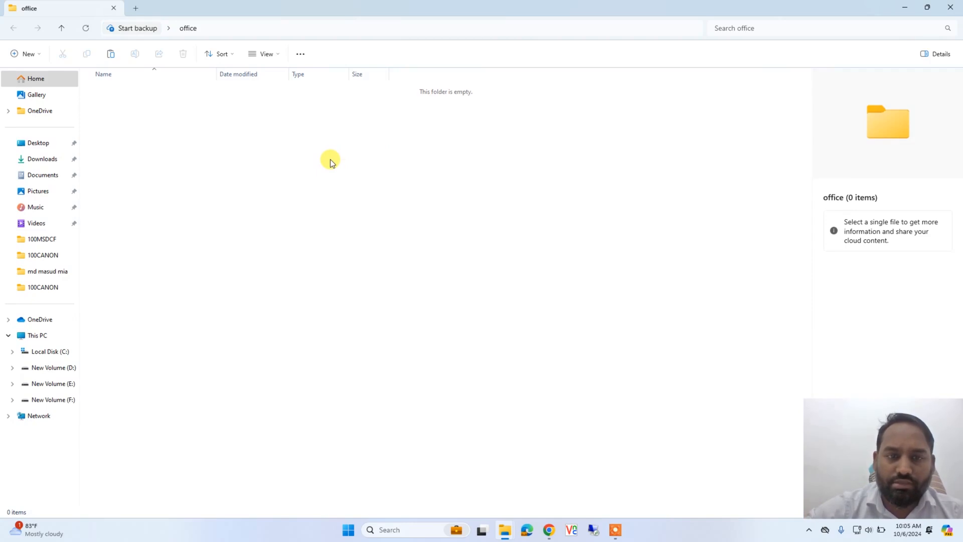
right_click(330, 161)
click(337, 170)
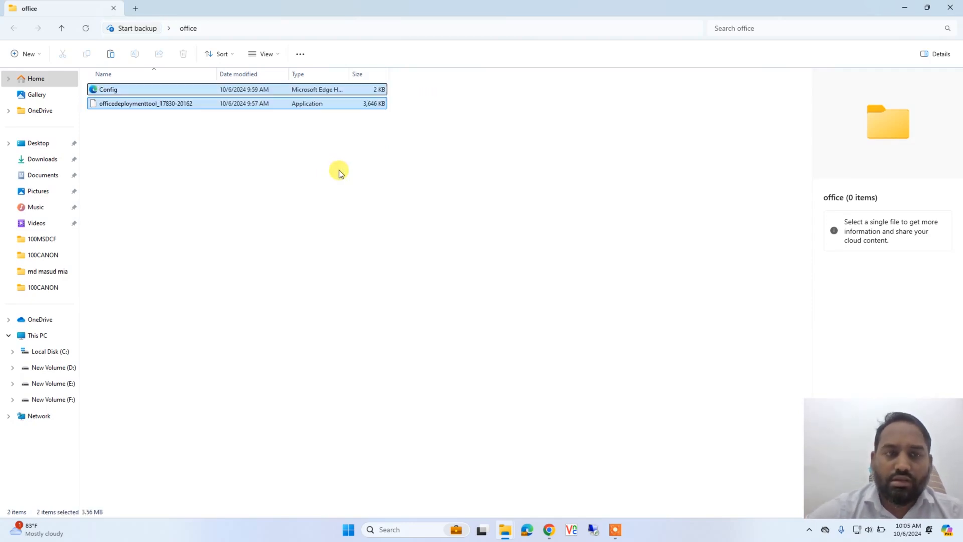
click(216, 187)
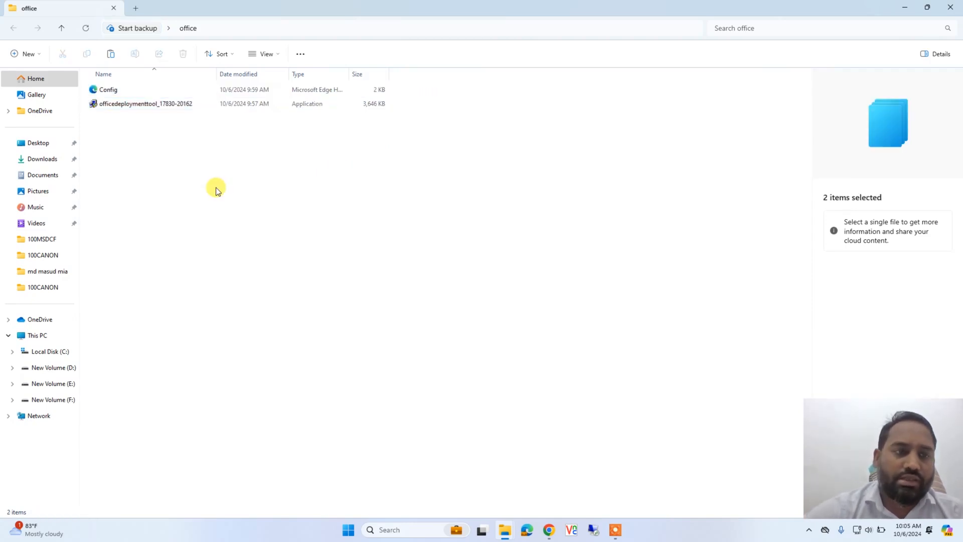
double_click(149, 106)
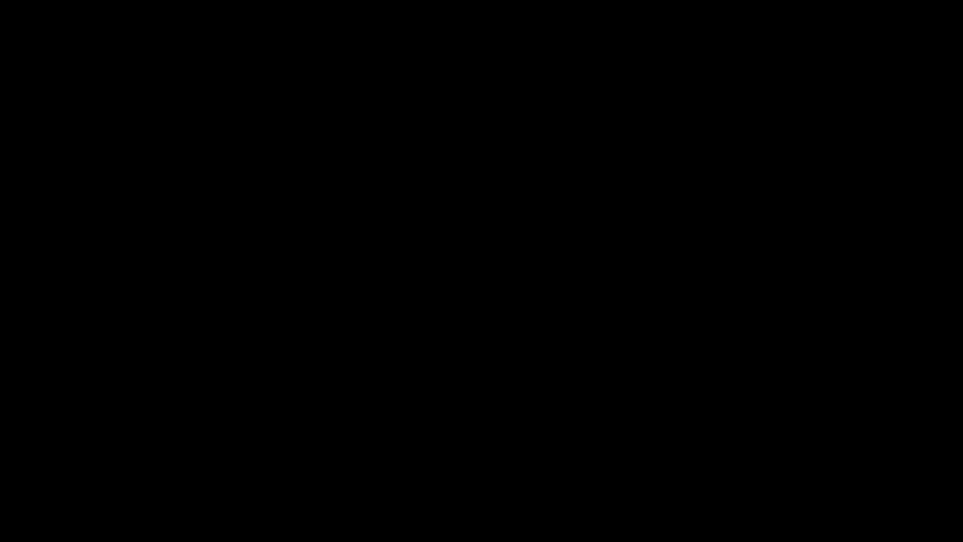
click(436, 356)
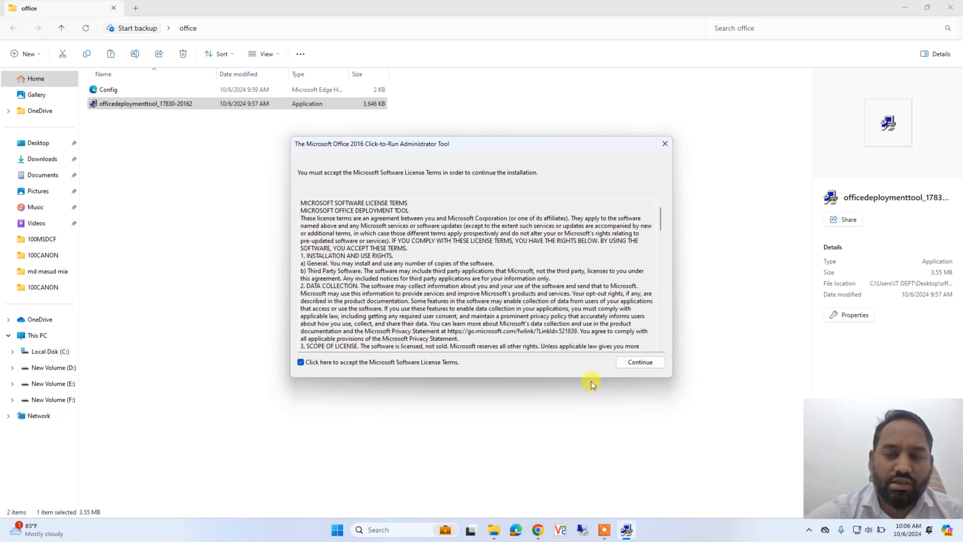
click(639, 363)
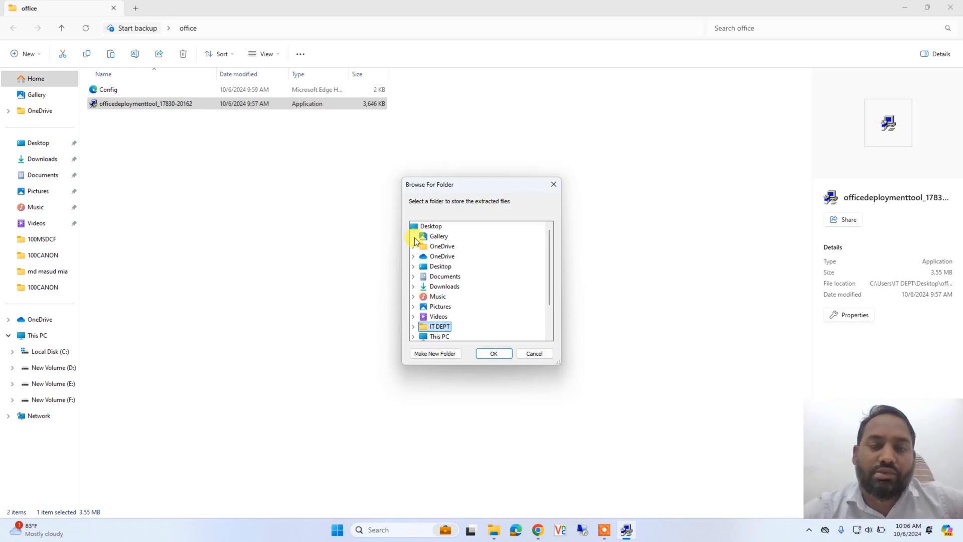
double_click(434, 267)
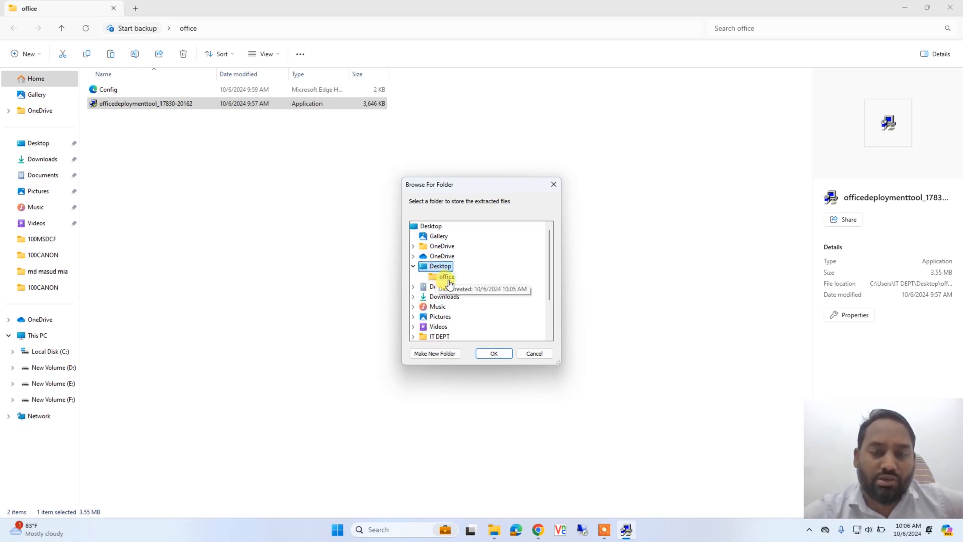
click(445, 277)
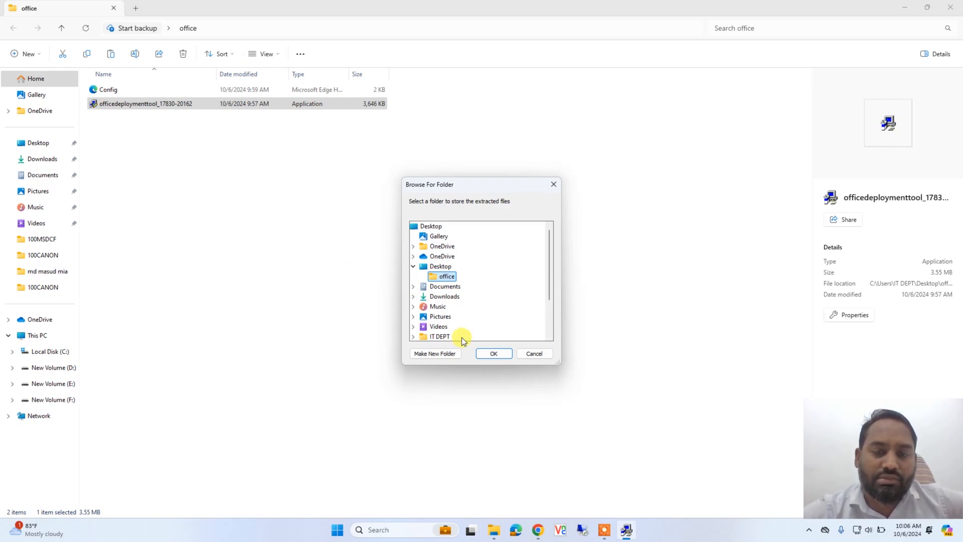
click(491, 354)
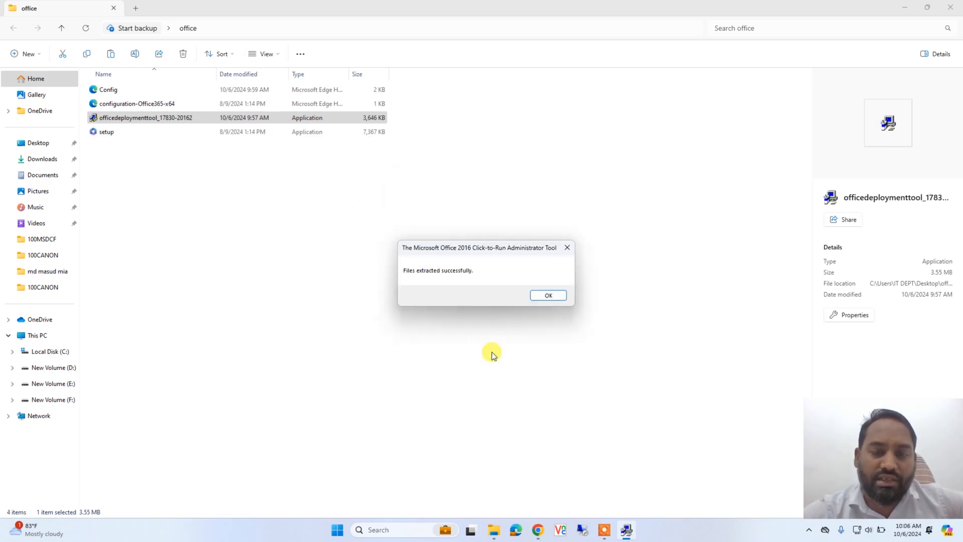
click(559, 298)
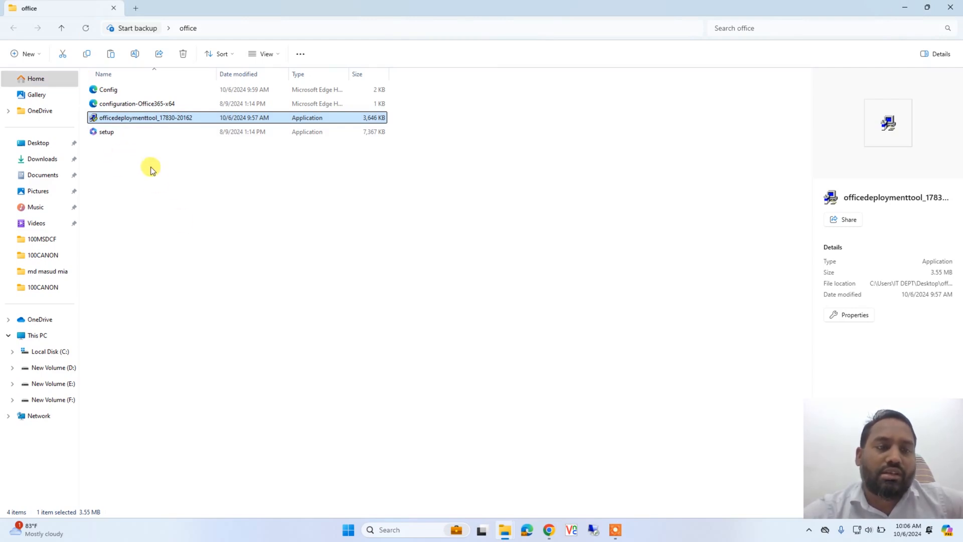
Search Windows for cmd and run Command Prompt as administrator, moving its window towards the middle of the screen
click(389, 529)
text(cmd)
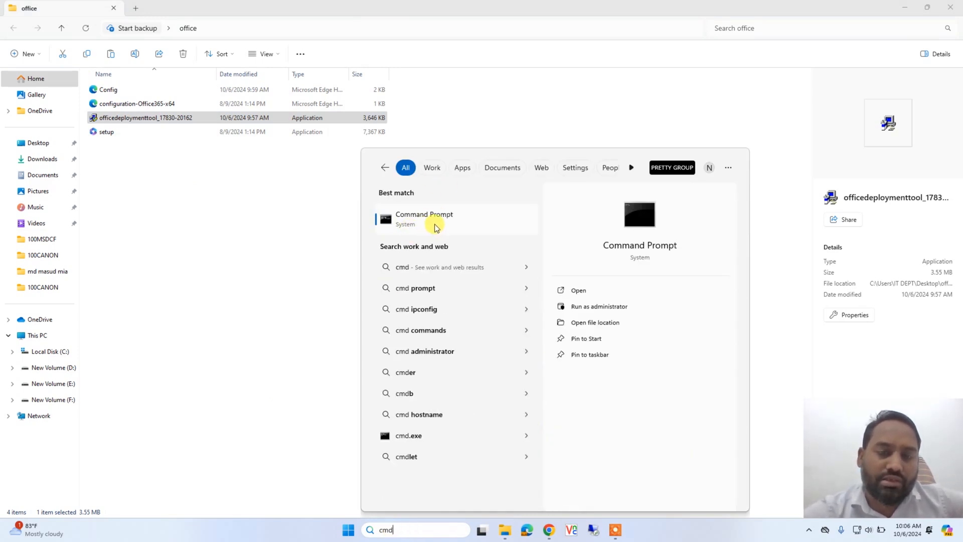
right_click(431, 221)
click(470, 231)
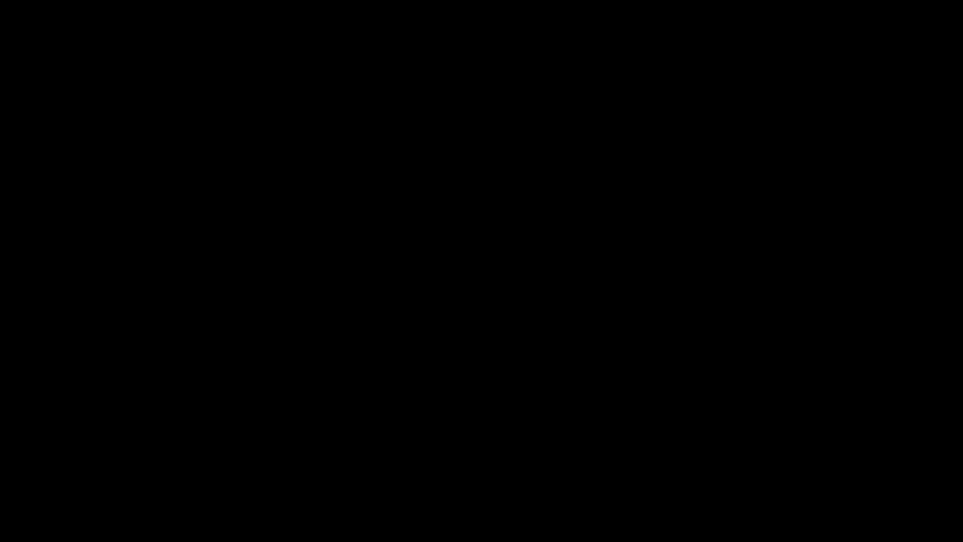
click(439, 348)
drag(273, 67, 501, 125)
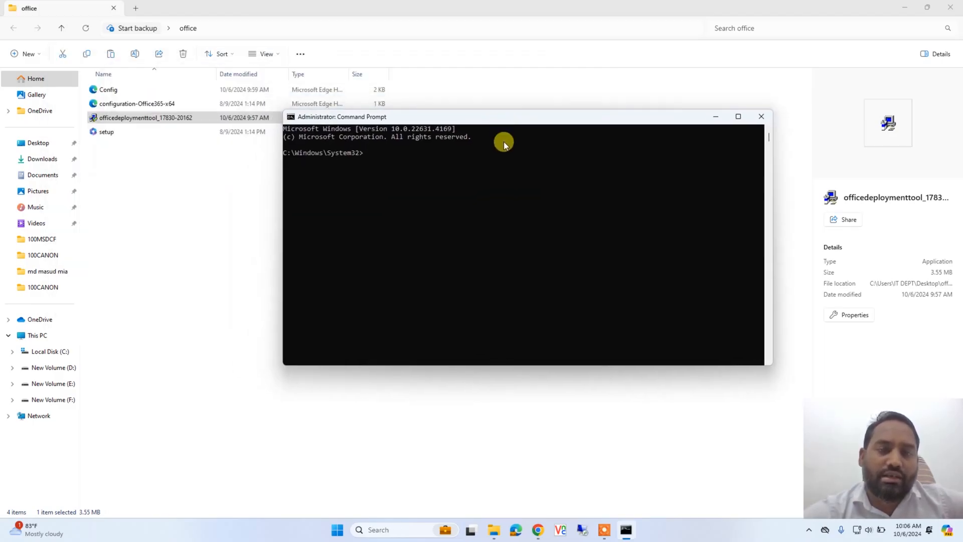
In File Explorer, copy the full path of the office folder
click(290, 31)
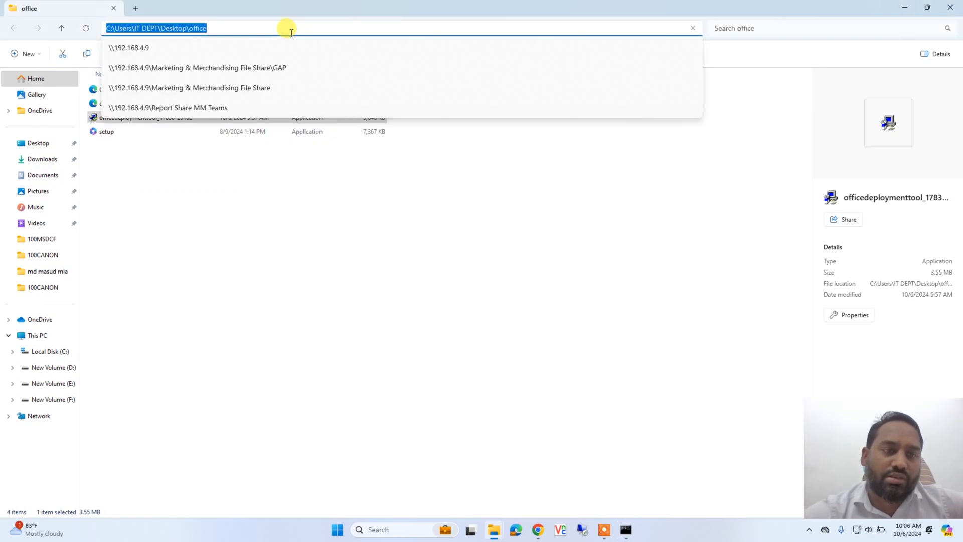
click(204, 209)
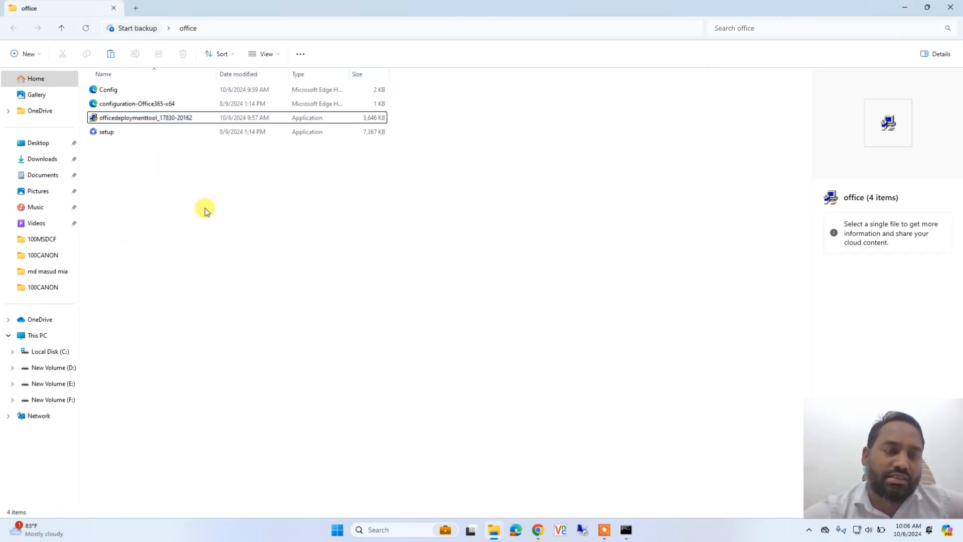
click(248, 28)
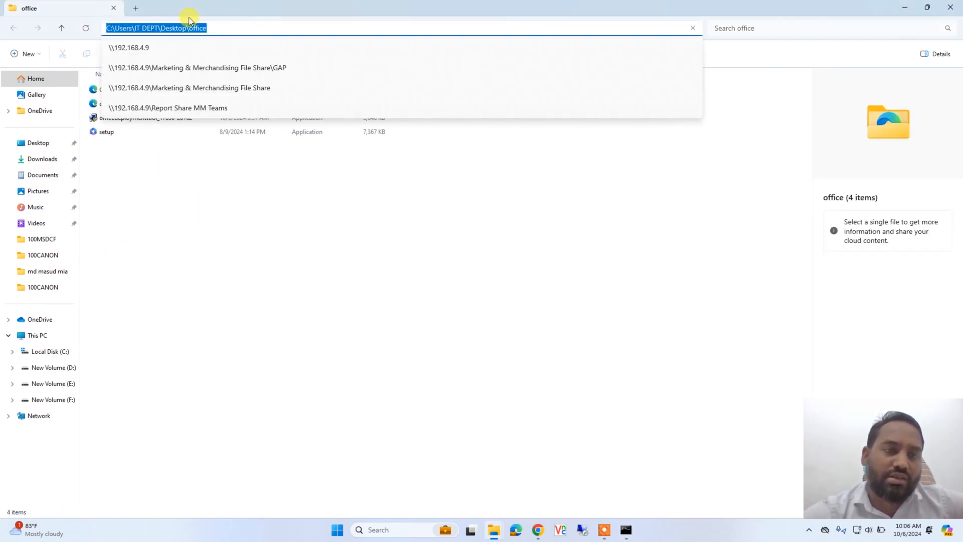
right_click(179, 29)
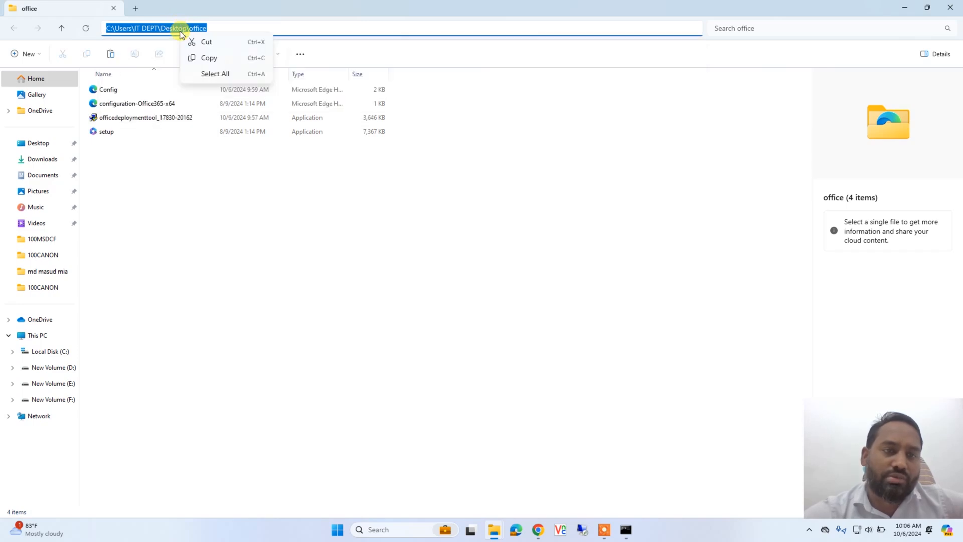
click(215, 61)
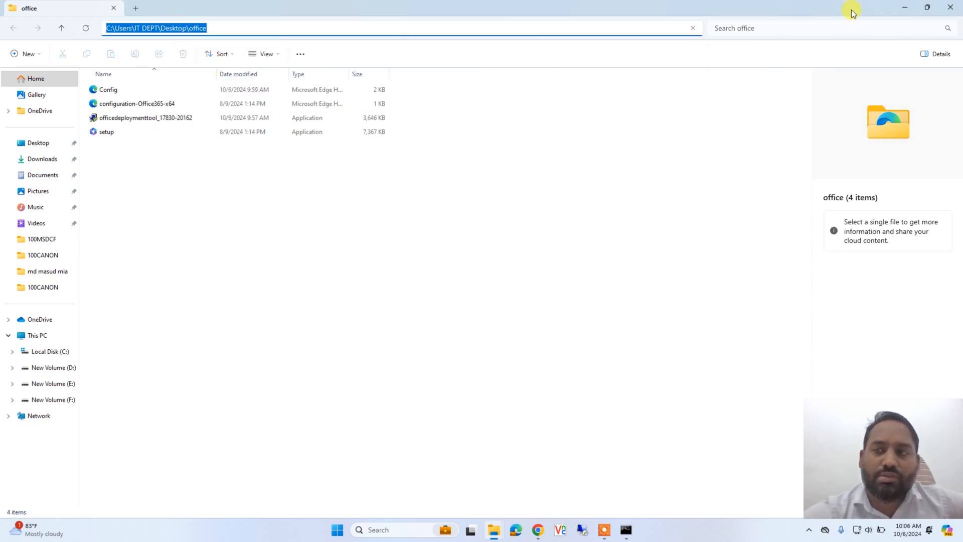
Minimize the folder window and change the Command Prompt directory to C:\Users\IT DEPT\Desktop\office with cd and the copied path
click(906, 8)
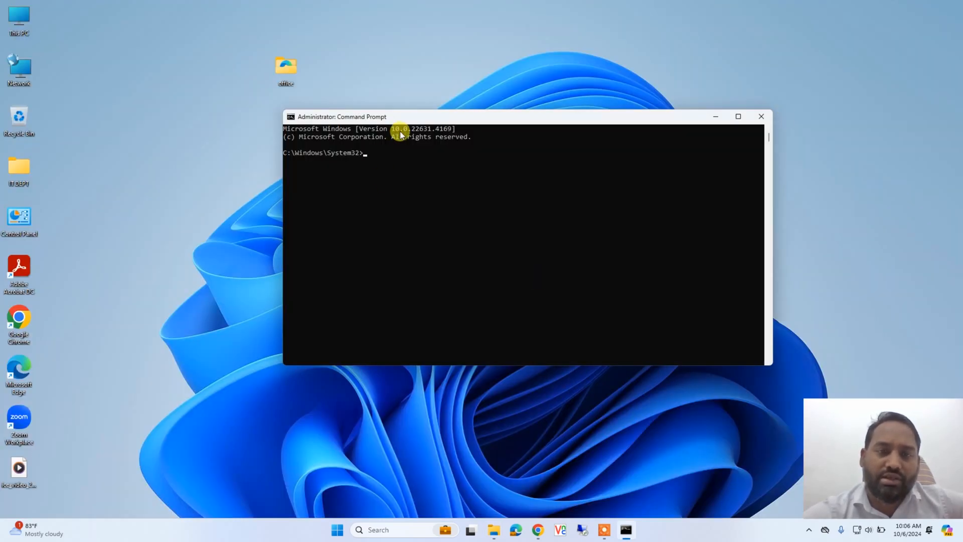
drag(432, 116, 421, 82)
text(cd)
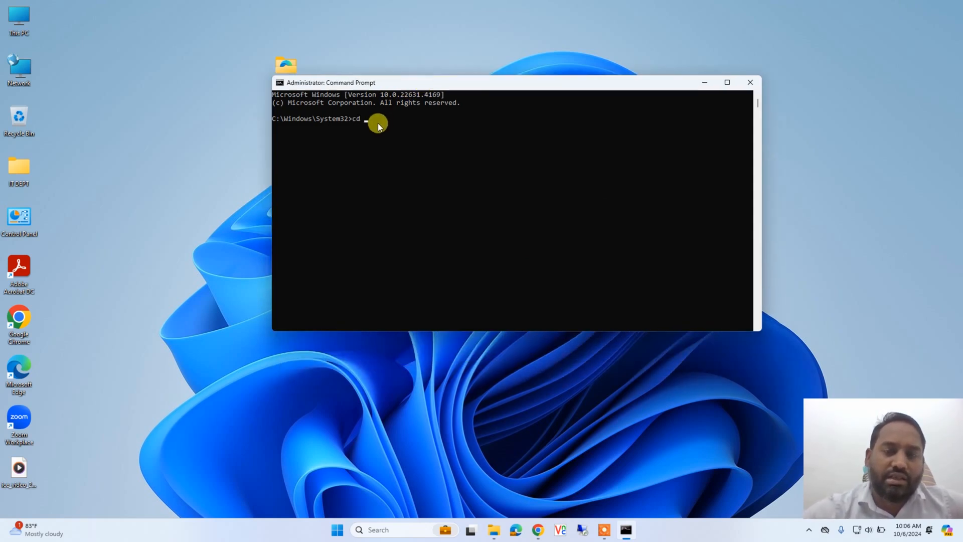
right_click(426, 82)
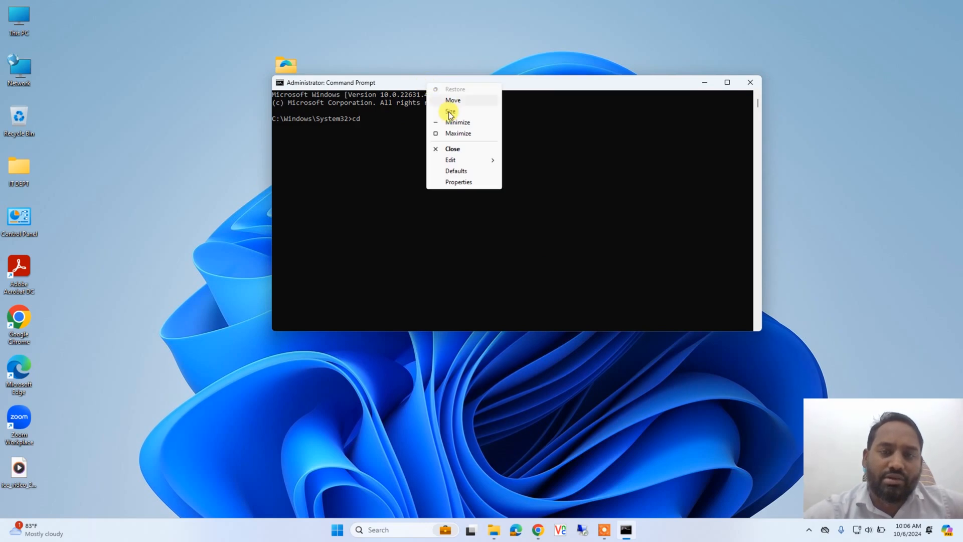
mouse_move(484, 159)
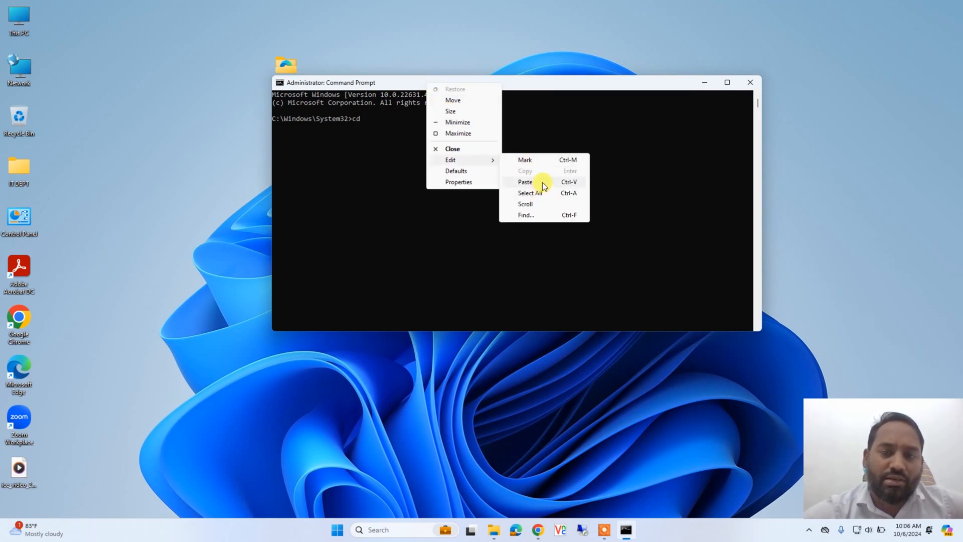
click(525, 182)
key(Return)
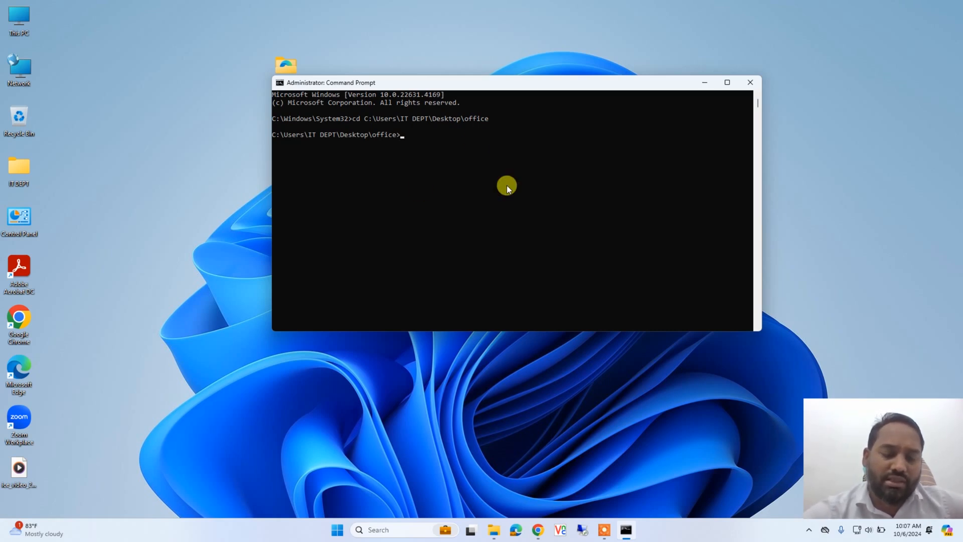
Enter the first part of the installation command, setup /configure, at the office folder prompt
text(set)
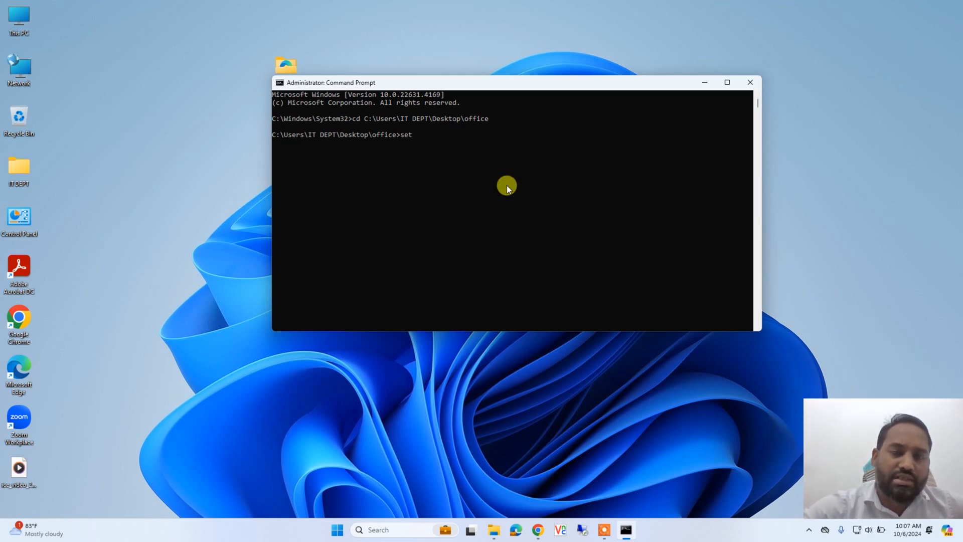
text(up)
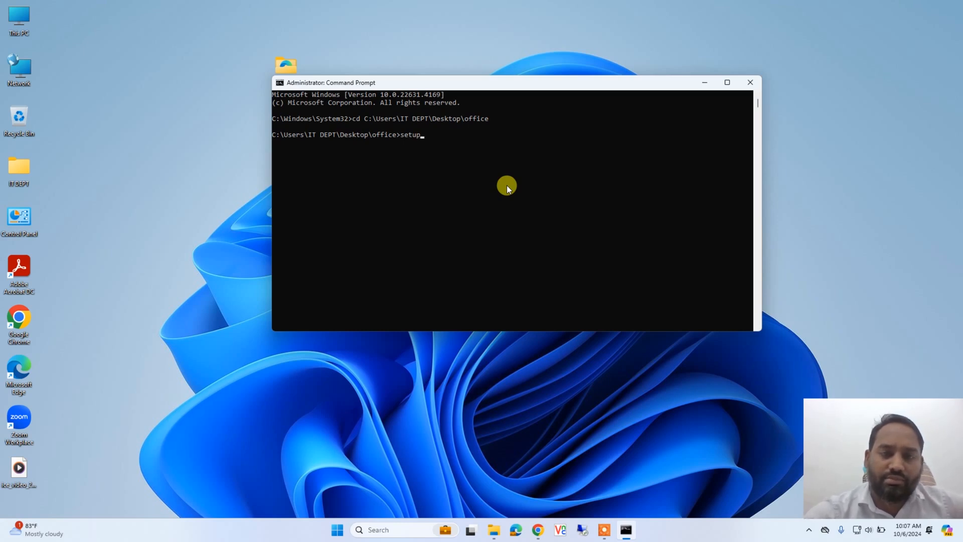
text( /)
key(BackSpace)
text(\)
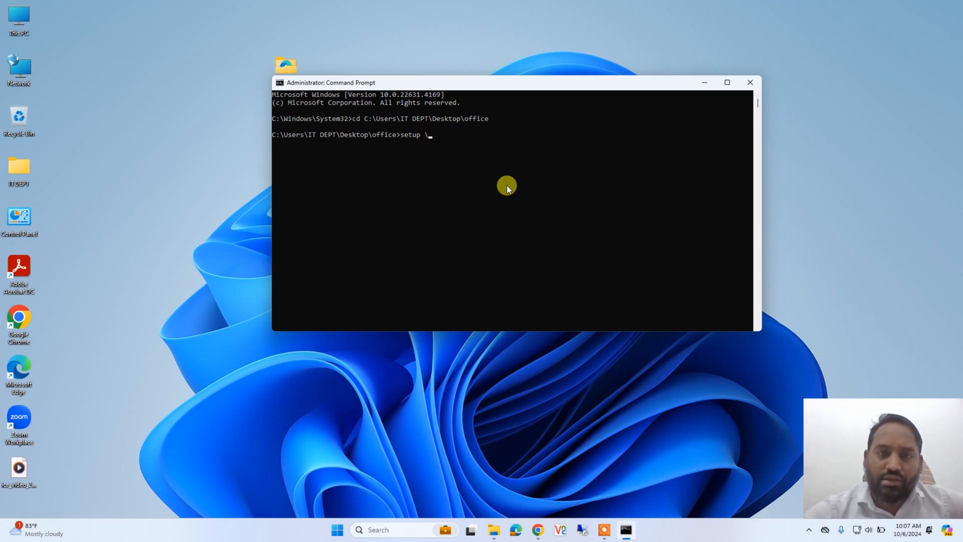
key(BackSpace)
text(/)
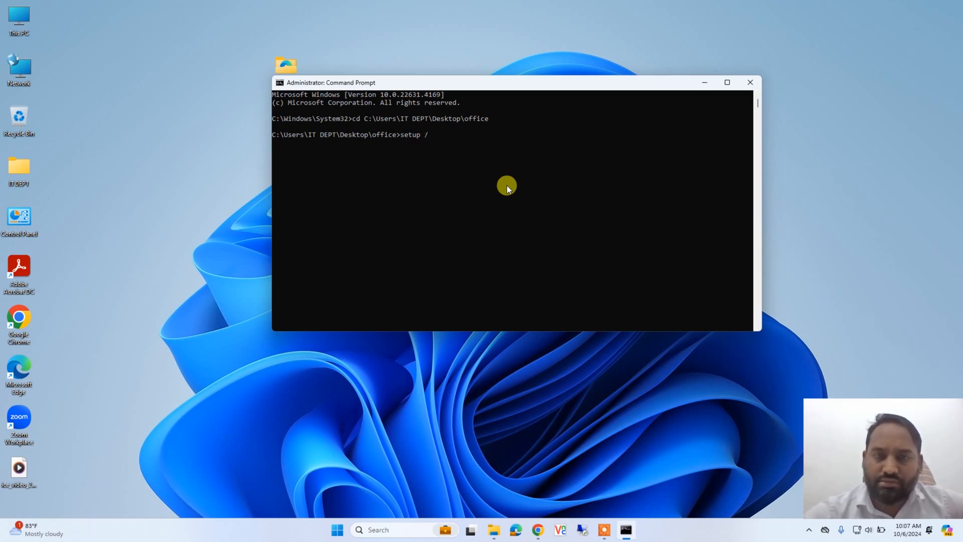
text(configure)
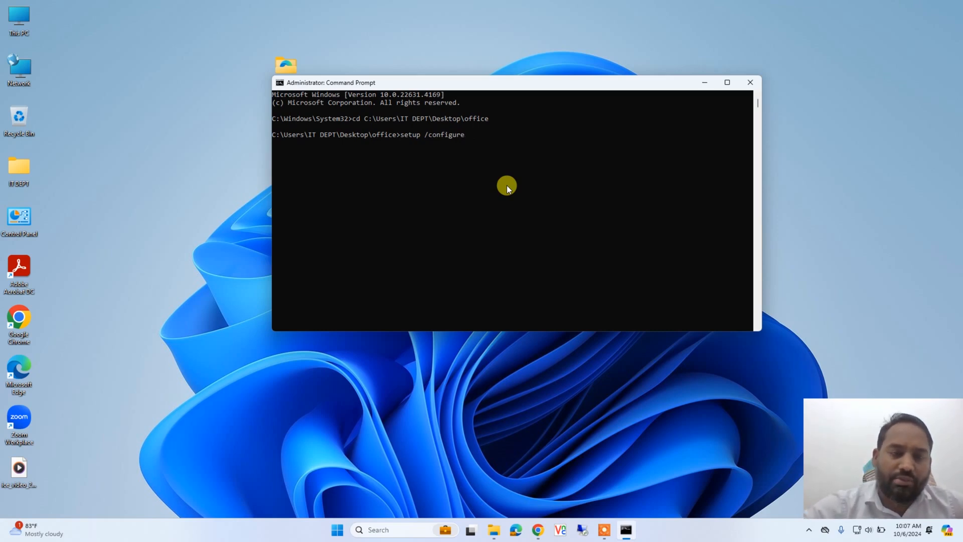
Check the configuration file's name in the office folder, complete the command with config.xml and run it, closing the Office installer when finished
click(491, 532)
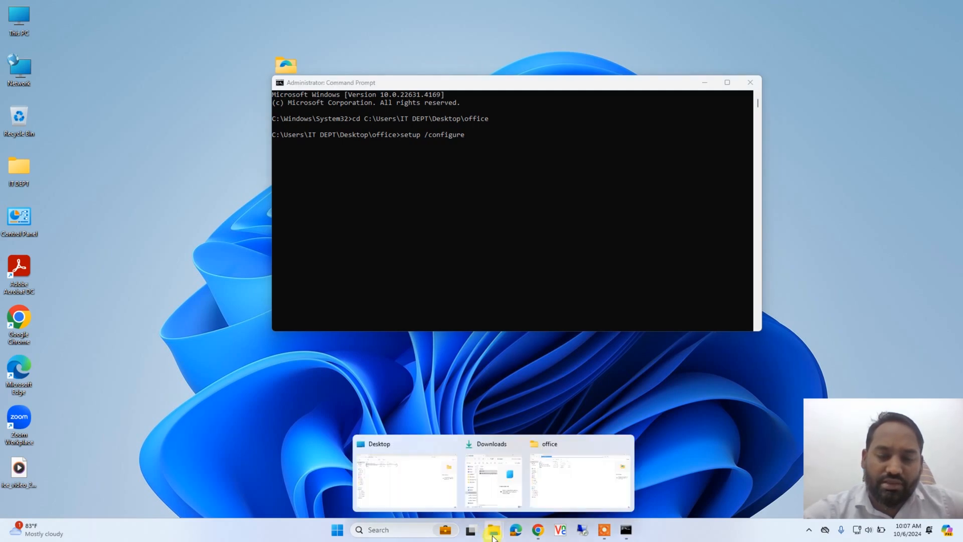
click(567, 467)
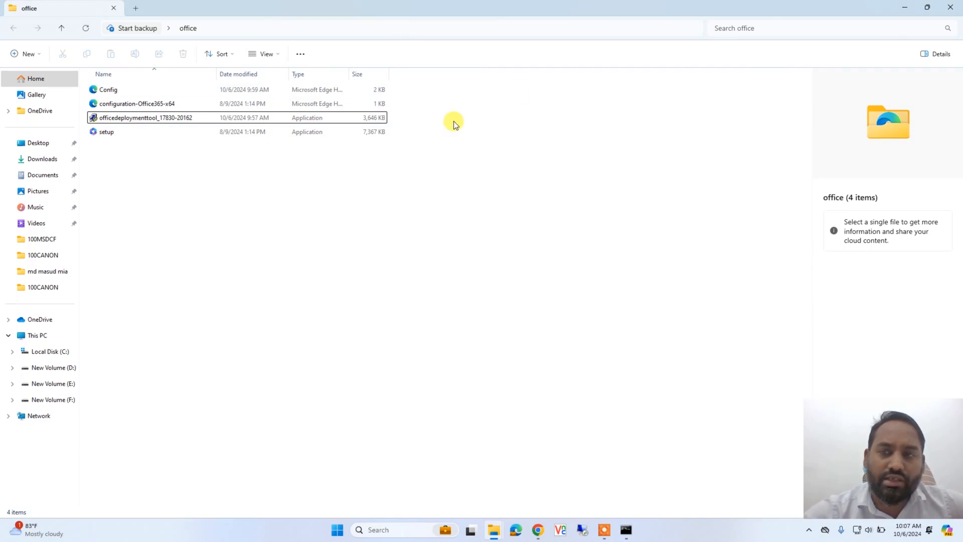
click(907, 8)
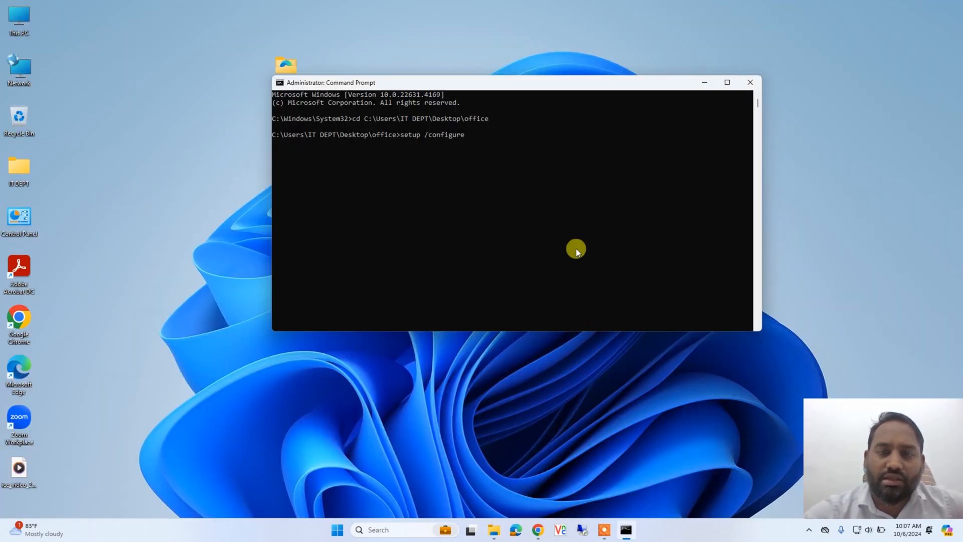
text(confi)
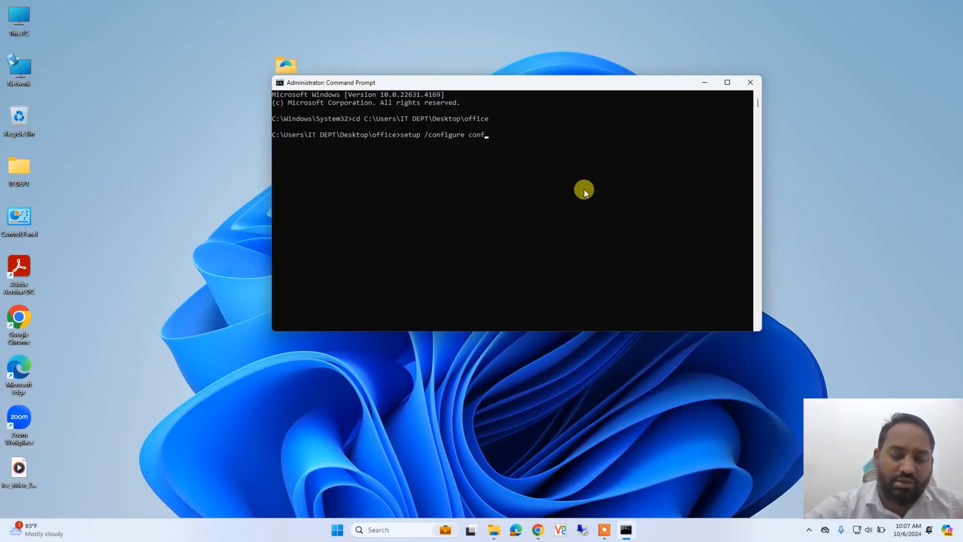
text(g.)
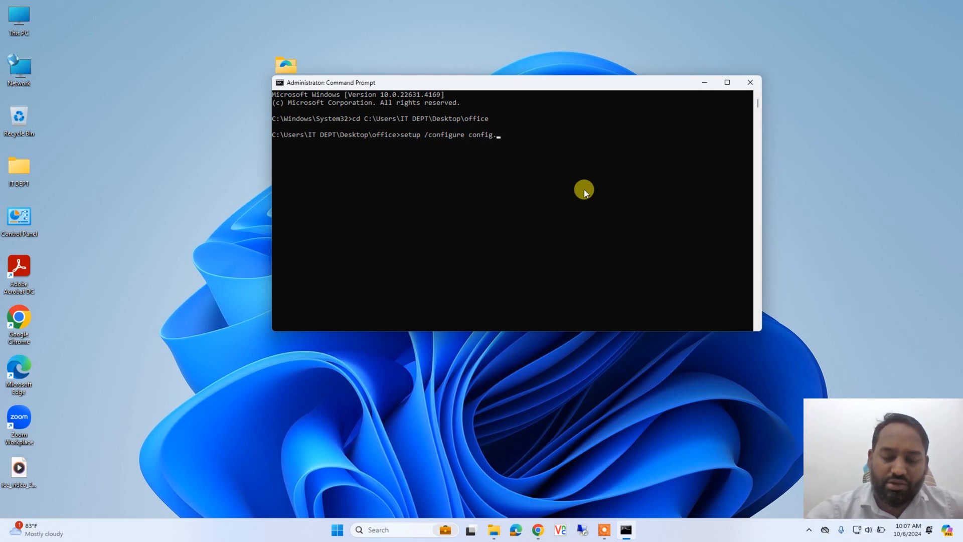
text(x)
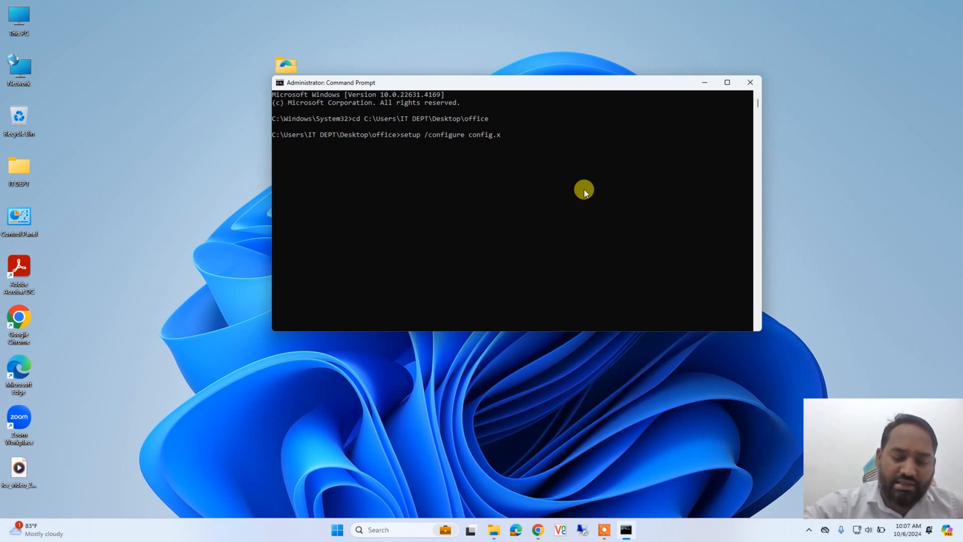
text(ml)
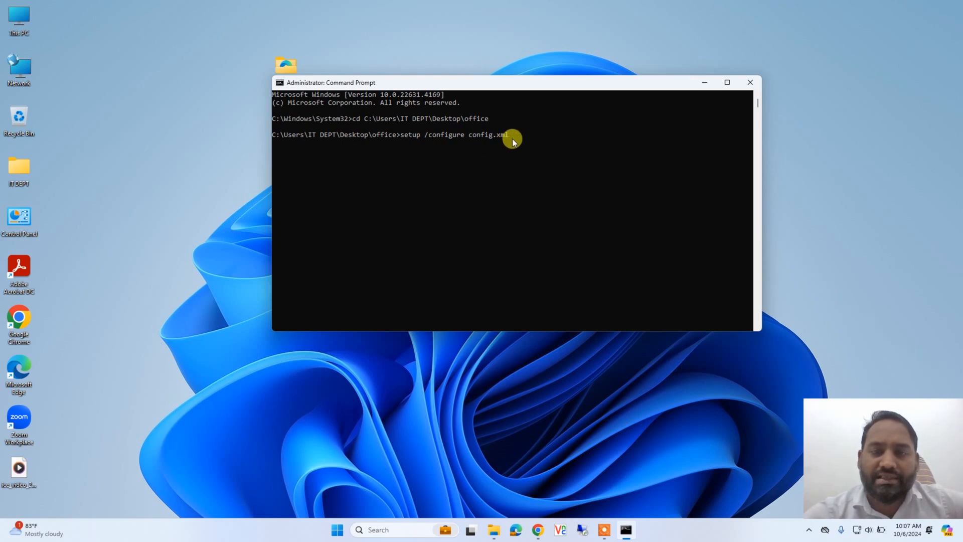
key(Return)
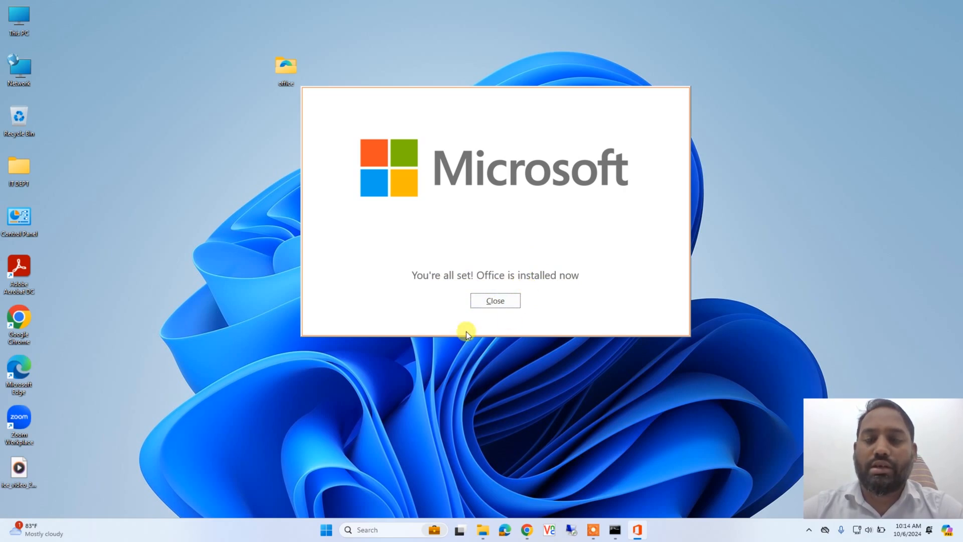
click(501, 301)
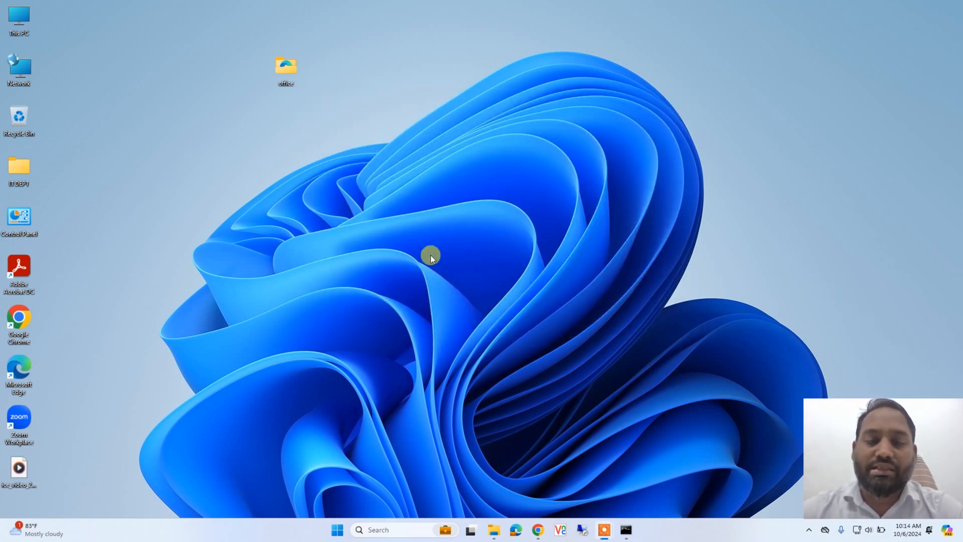
Open This PC in a maximized window and browse to C:\Program Files\Microsoft Office\Office16
double_click(20, 18)
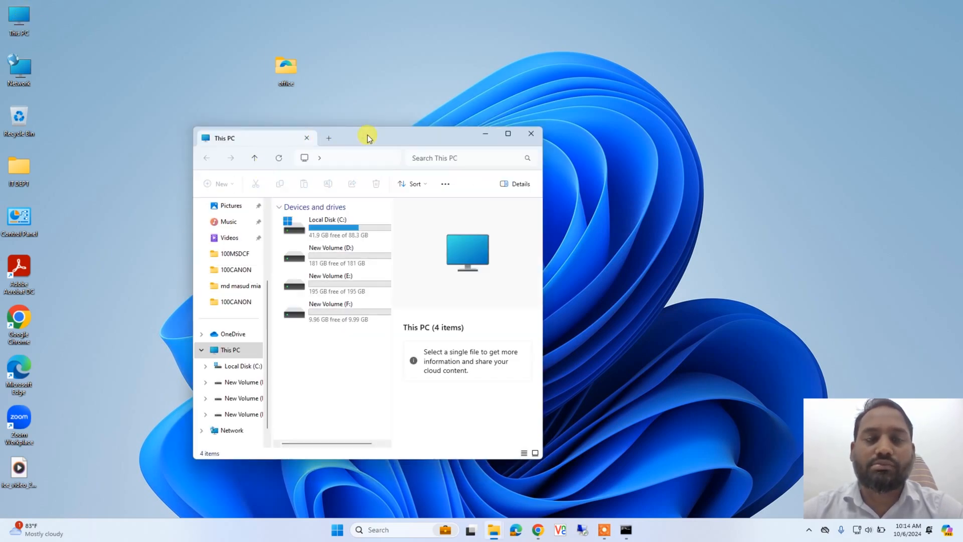
double_click(368, 138)
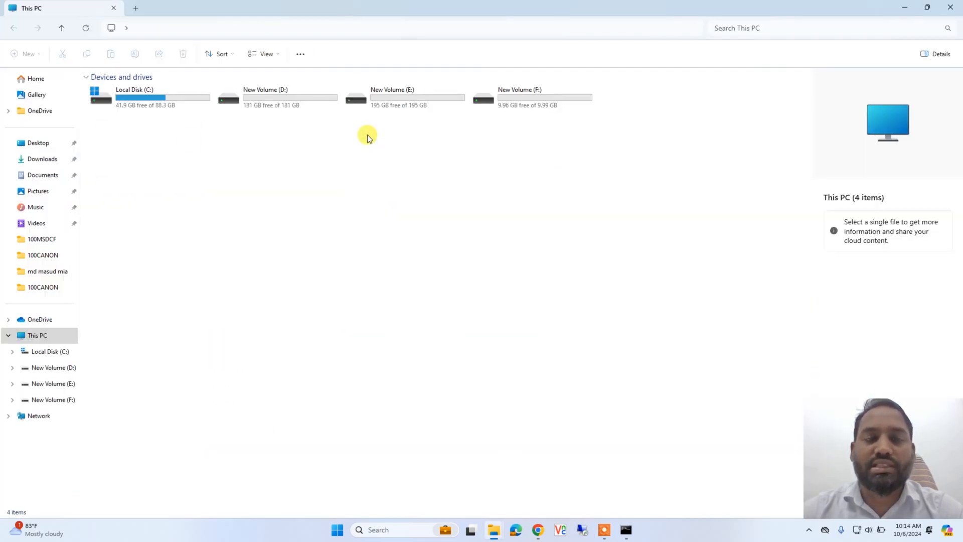
click(152, 100)
double_click(152, 100)
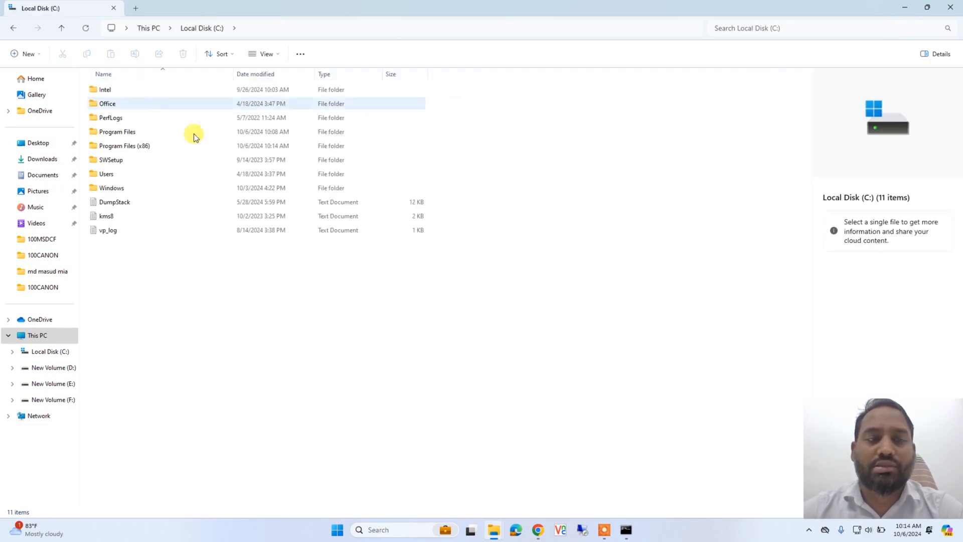
double_click(144, 131)
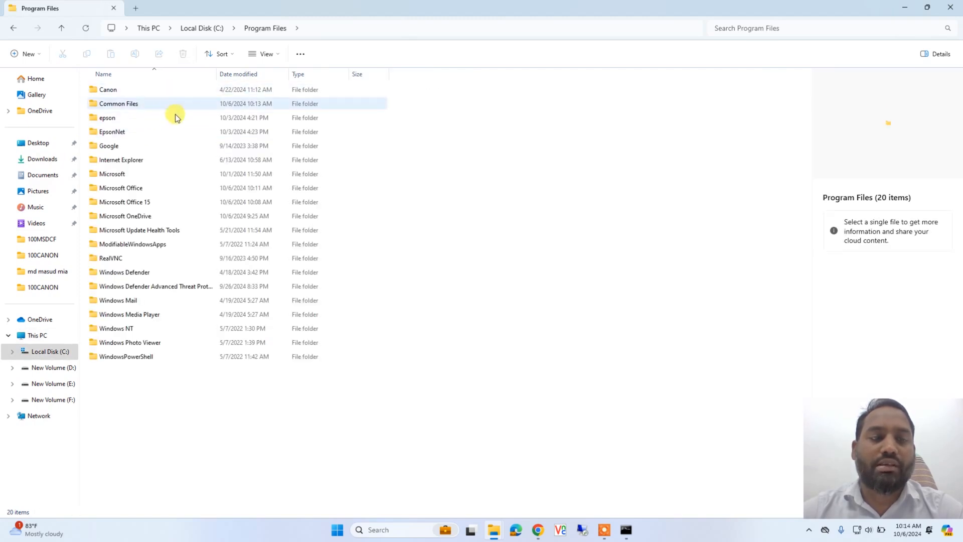
double_click(174, 201)
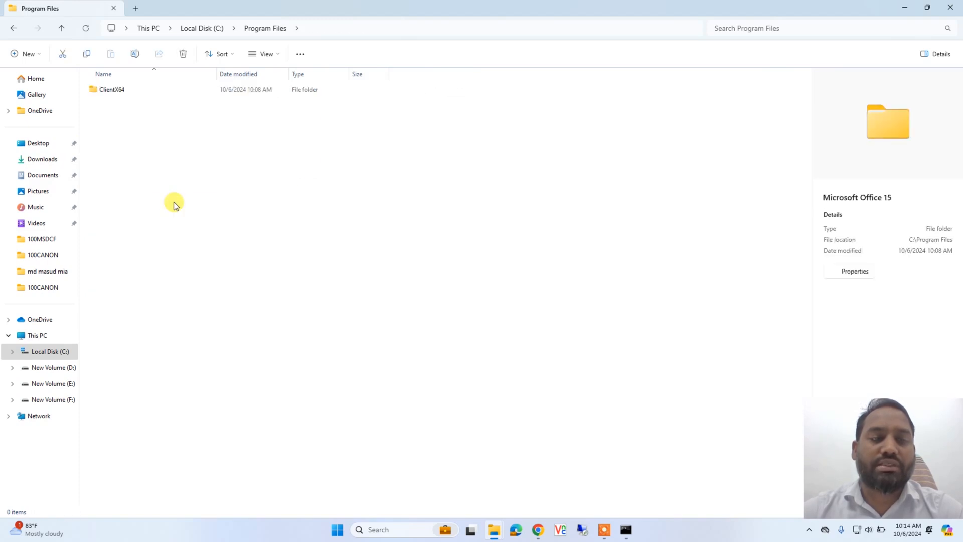
key(alt+Left)
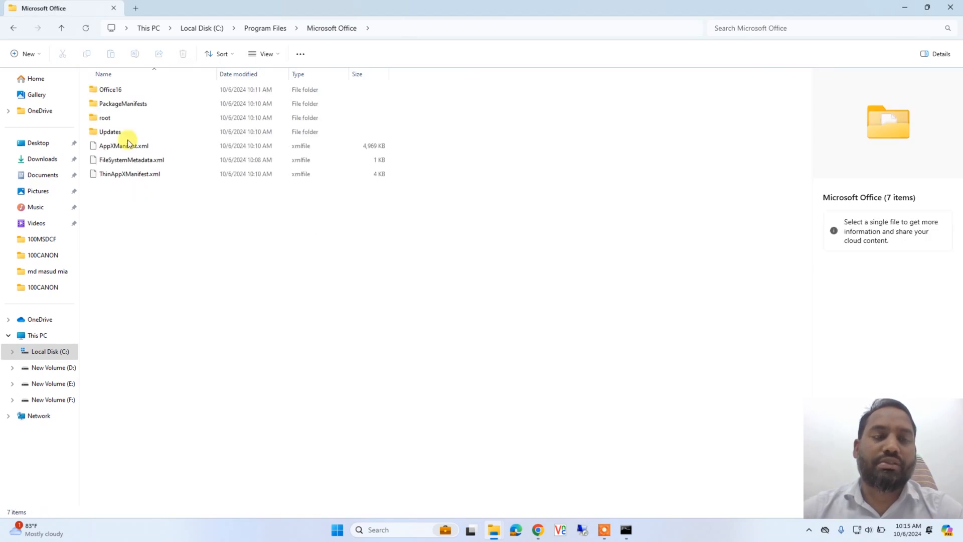
double_click(133, 91)
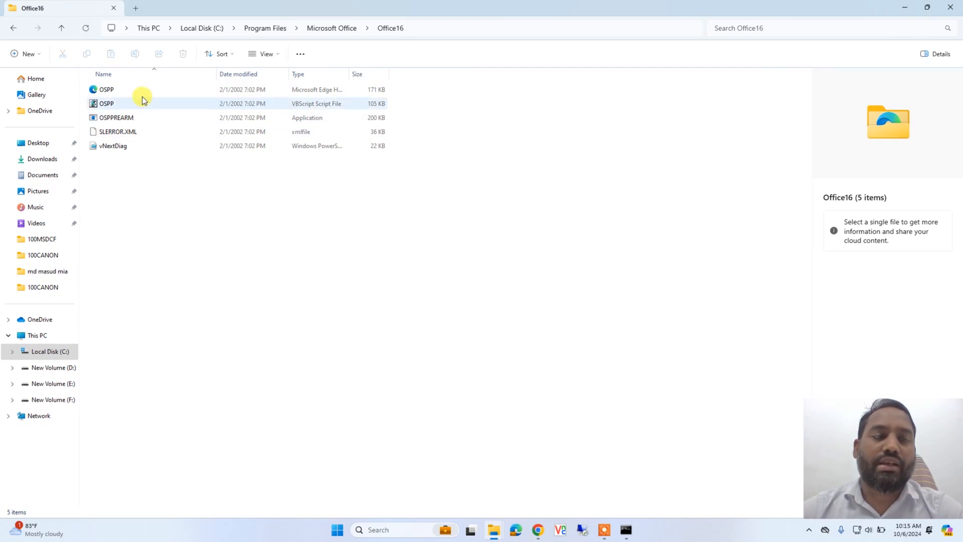
Run OSPPREARM from the Office16 folder as administrator, allow the elevation request and close the folder window
click(119, 121)
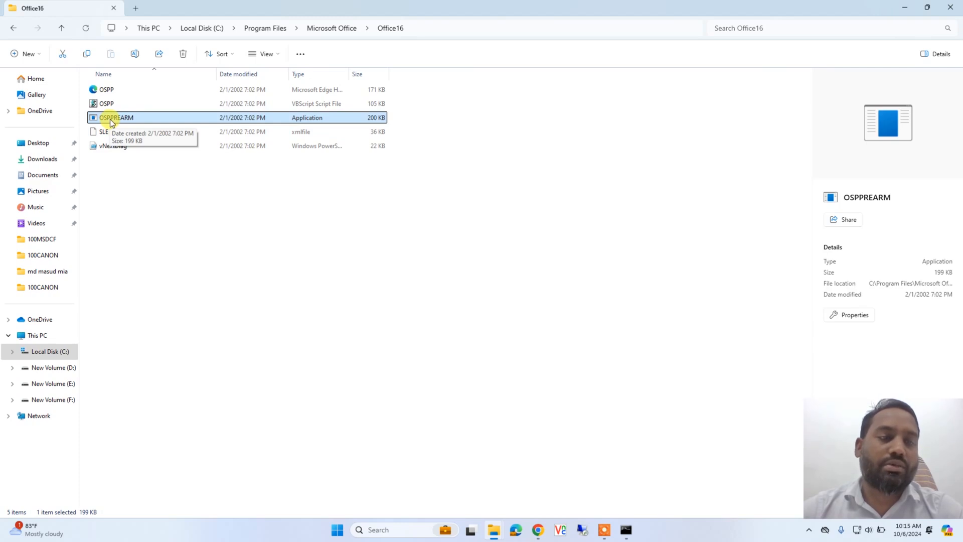
right_click(140, 123)
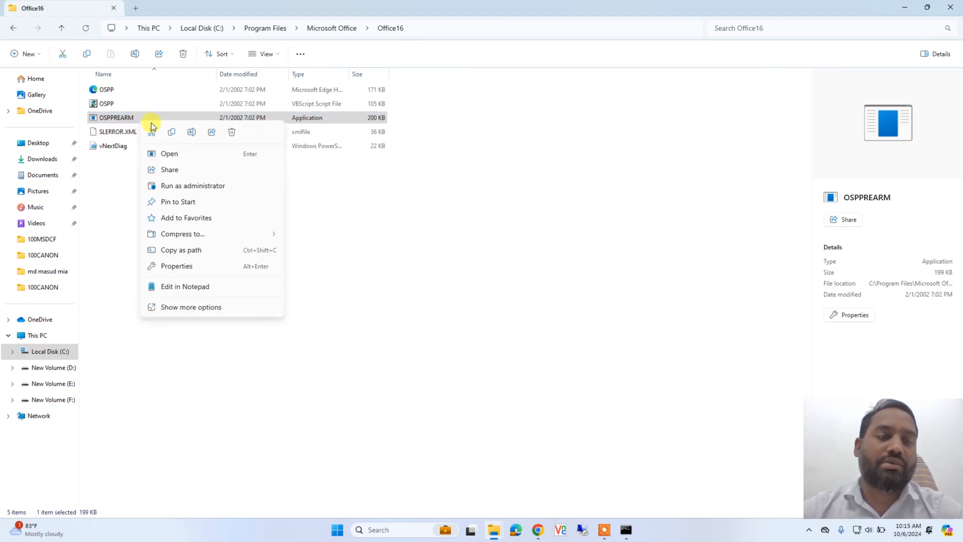
click(203, 185)
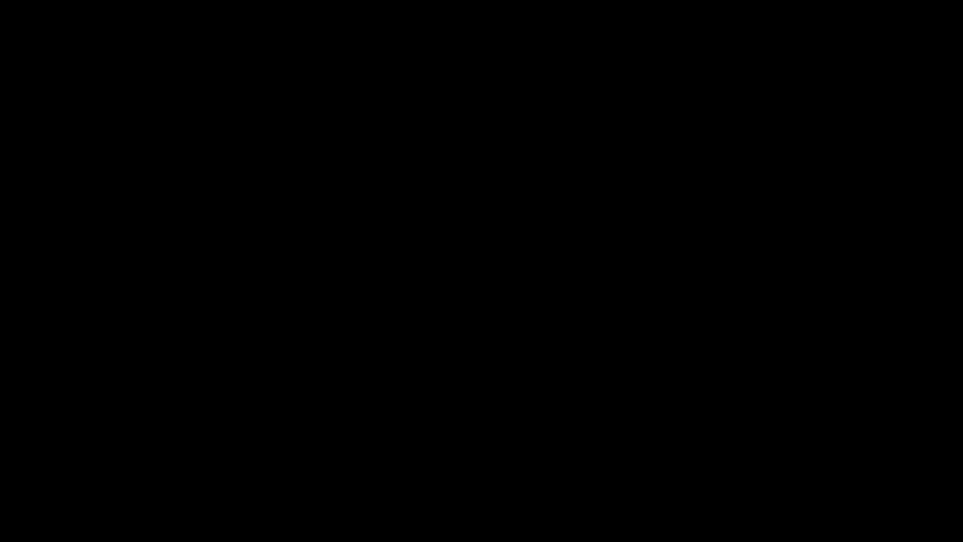
click(426, 349)
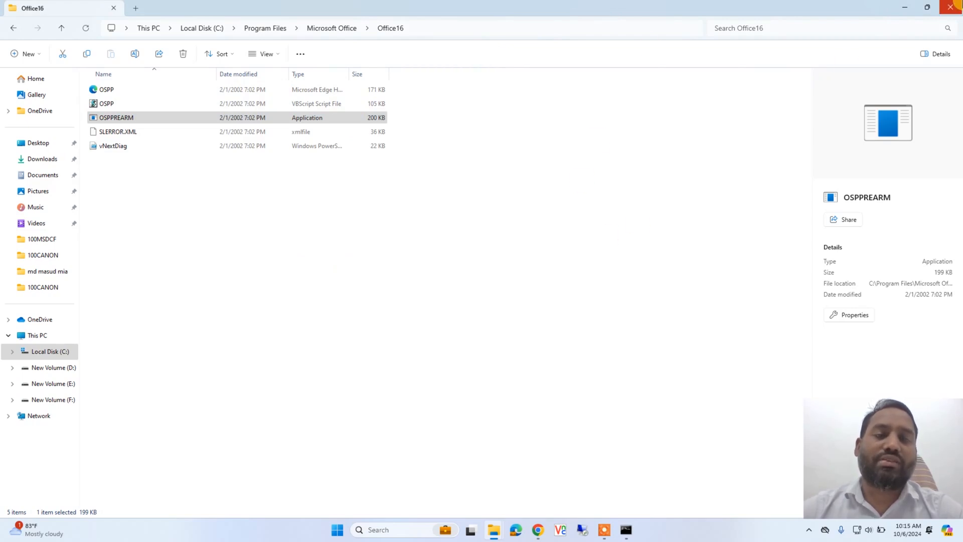
click(947, 9)
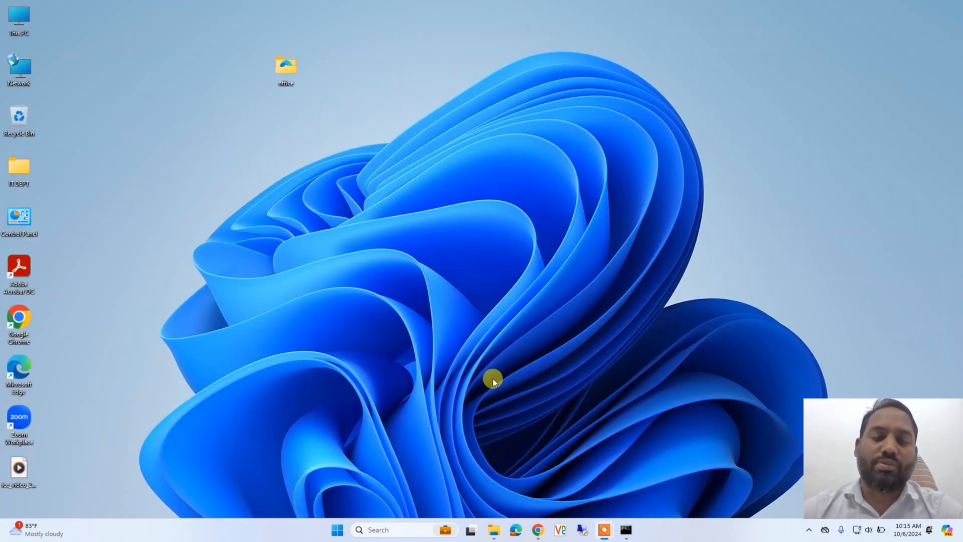
Search Windows for Word, launch it and create a blank document
click(394, 529)
text(word)
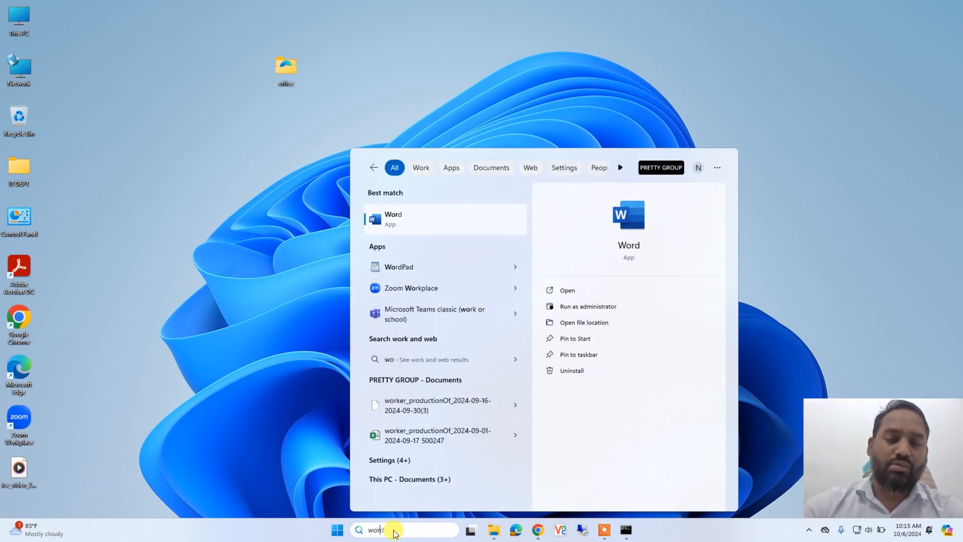
click(465, 225)
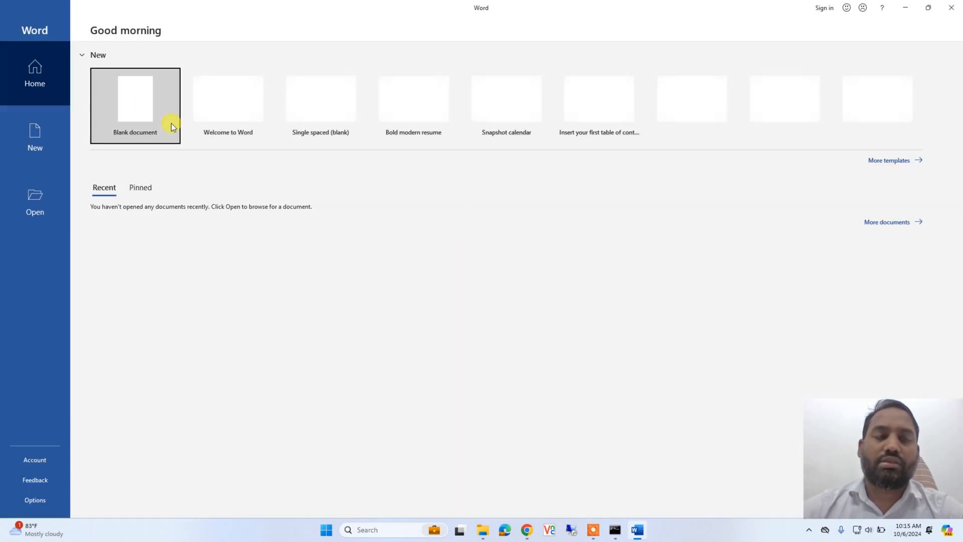
click(136, 115)
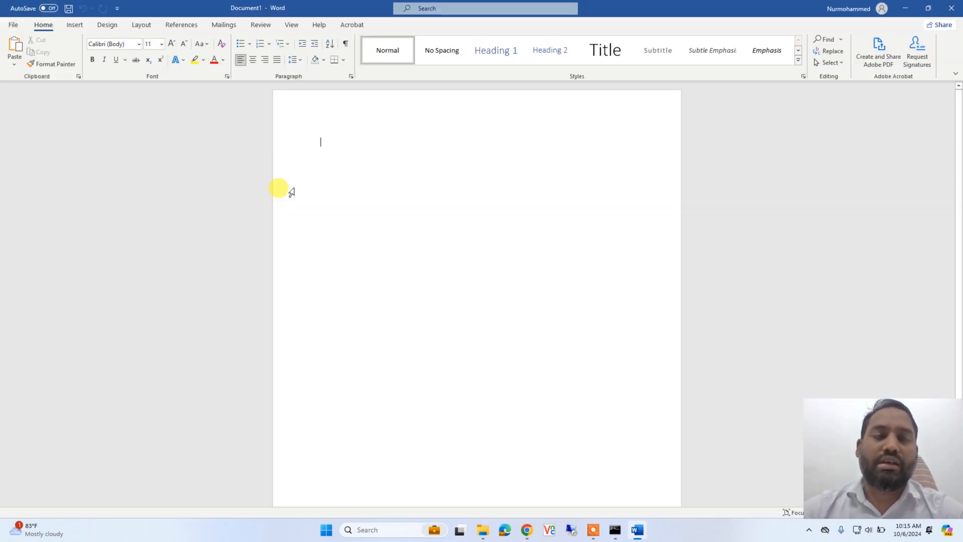